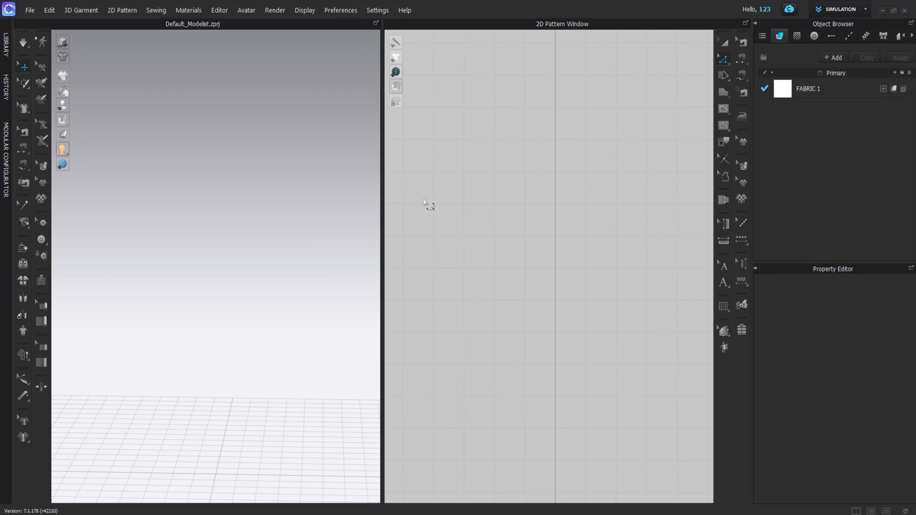
Load the Feifei female avatar from the library and apply the standing pose with the arms lowered at the sides.
left_click(6, 44)
double_click(80, 270)
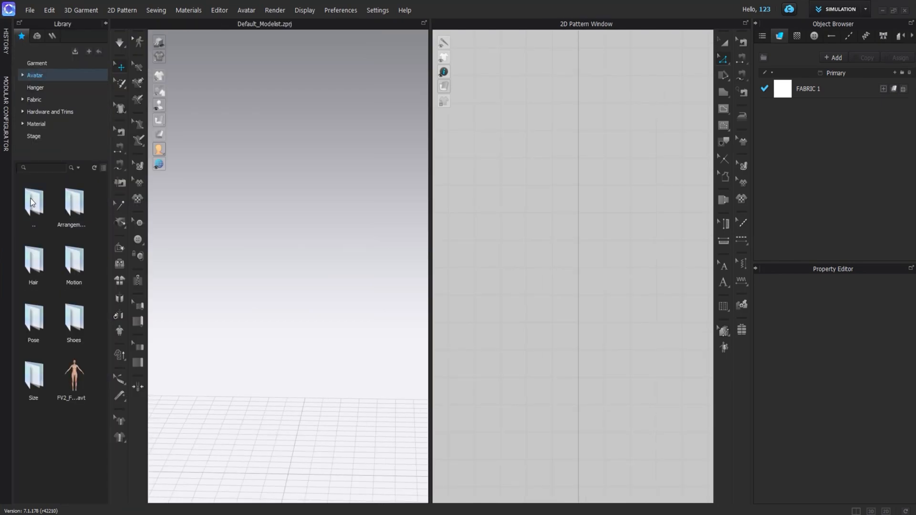
double_click(69, 365)
double_click(33, 320)
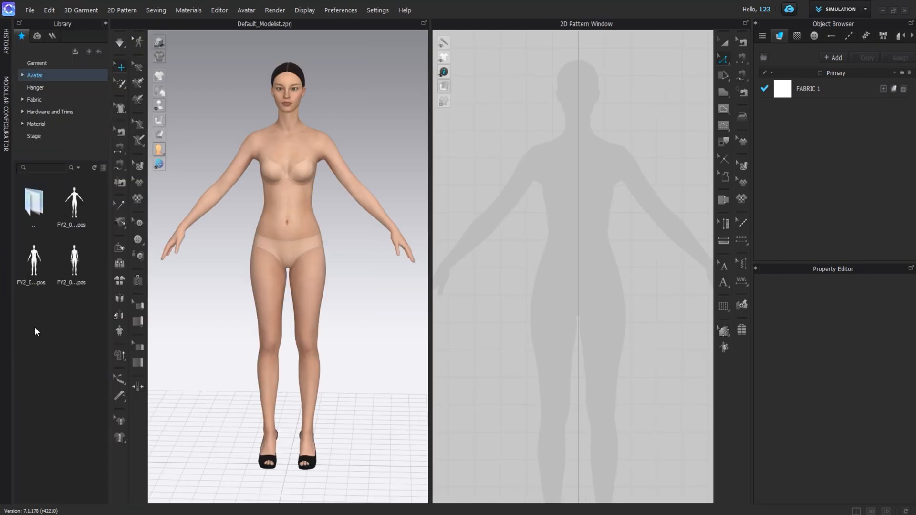
double_click(74, 260)
left_click(462, 301)
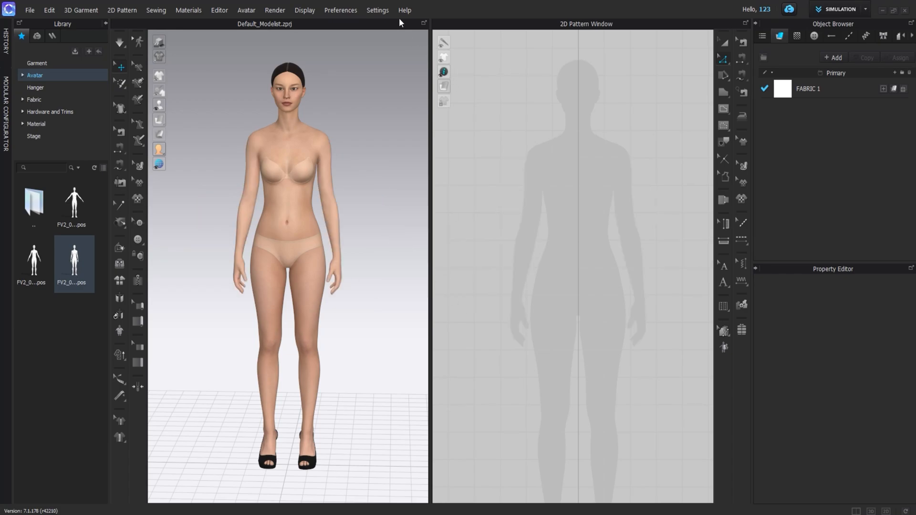
left_click(103, 20)
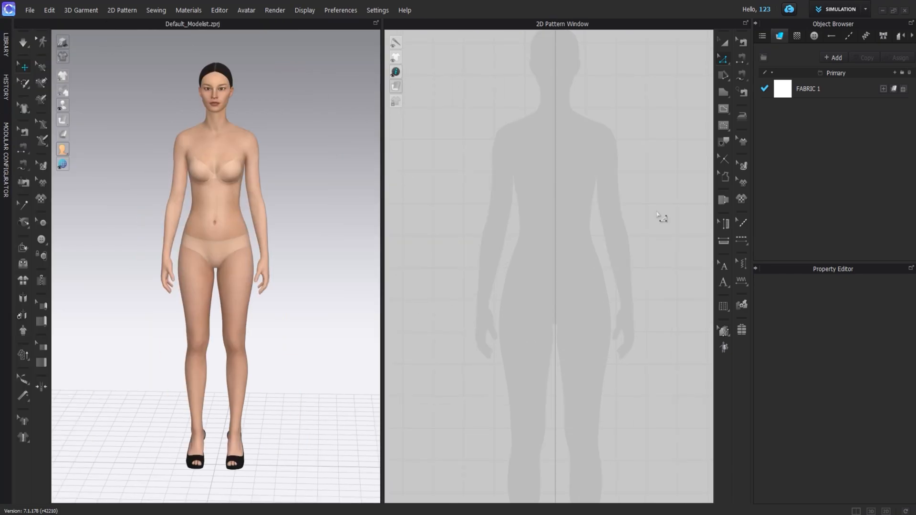
Draw a half bodice against the center line, about 92 mm across the top, 107 mm at the side, 136 mm along the hem, with a curved armhole.
left_click(723, 93)
left_click(748, 93)
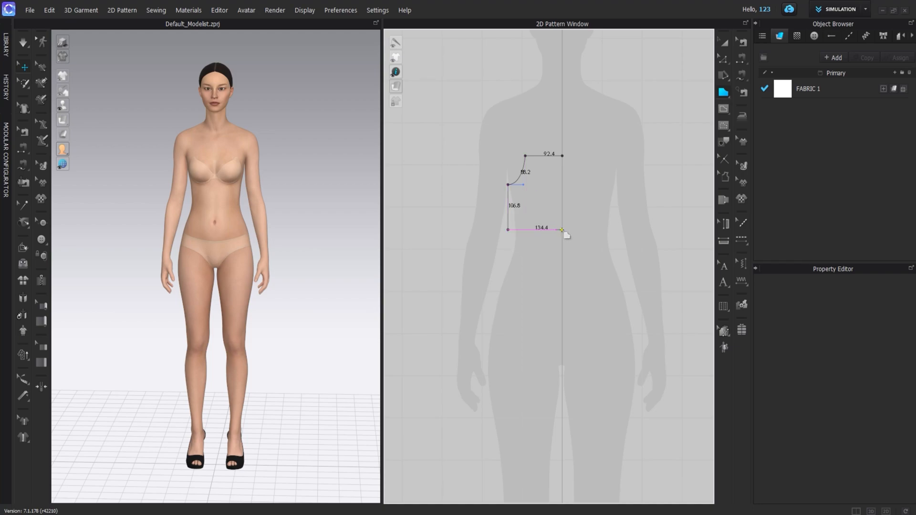
left_click(562, 155)
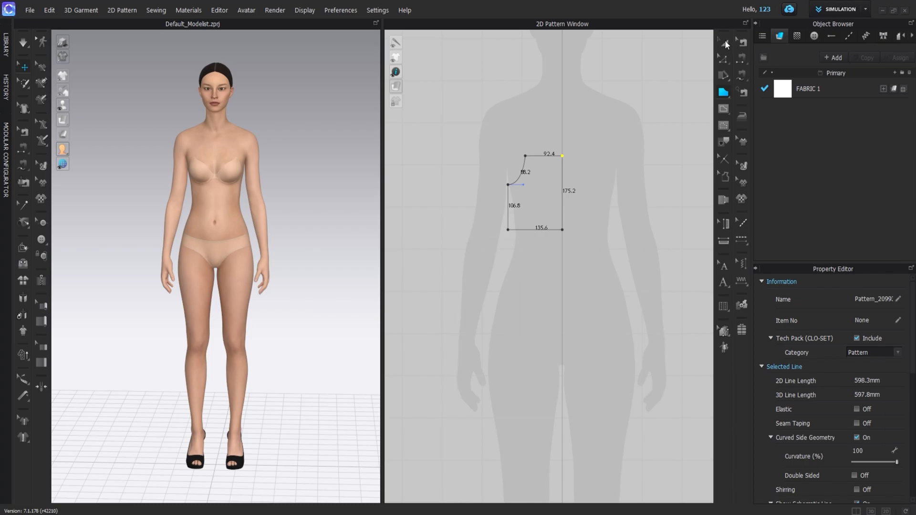
Create a symmetric copy of the half bodice on the other side of its center edge.
left_click(725, 41)
right_click_drag(534, 190, 485, 189)
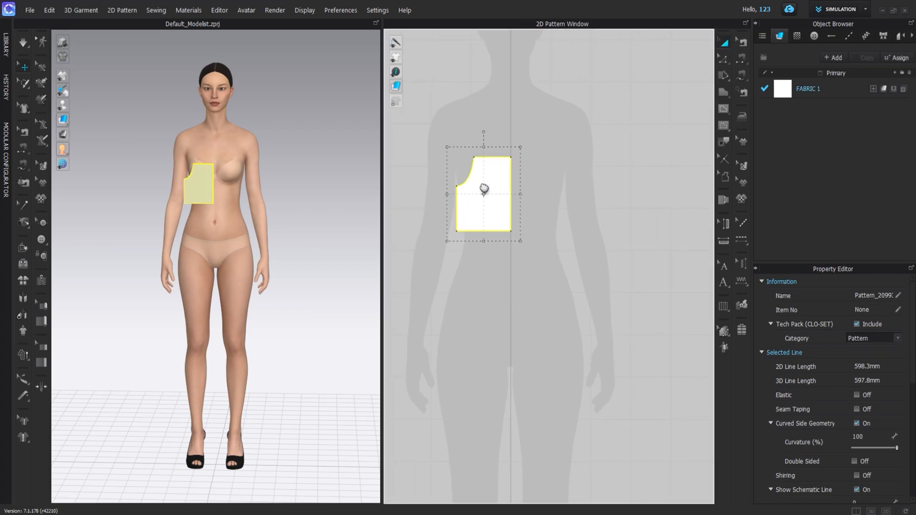
right_click(487, 190)
left_click(540, 123)
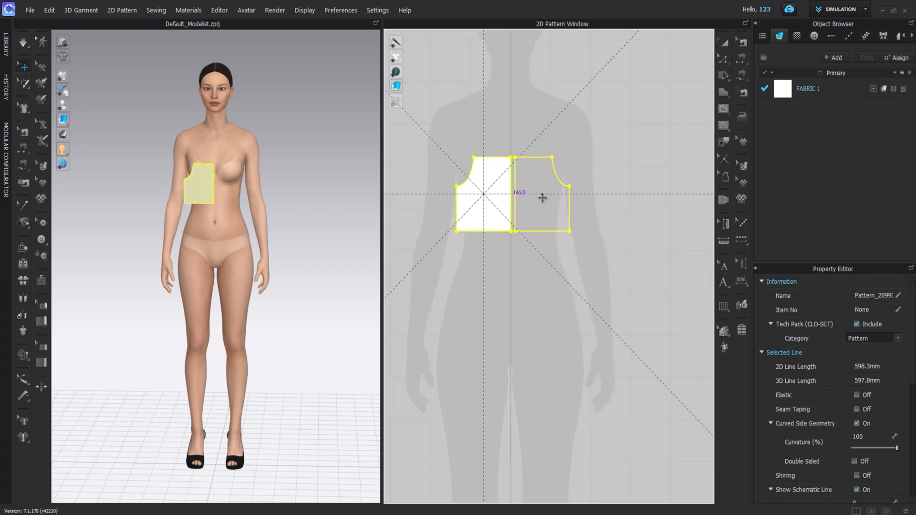
left_click(545, 198)
Move the mirrored bodice half close against the center edge of the original half.
scroll(525, 215, "up", 10)
left_click_drag(577, 289, 564, 289)
scroll(553, 340, "up", 4)
middle_click_drag(546, 356, 617, 316)
left_click_drag(617, 295, 613, 293)
Merge the two bodice halves along their center edges into a single front pattern.
left_click(723, 58)
left_click(583, 246)
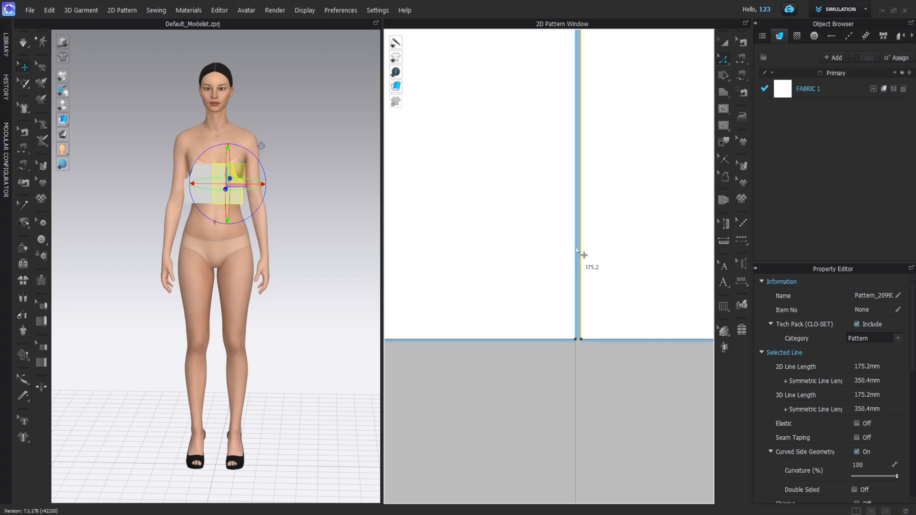
right_click(577, 249)
left_click(610, 372)
right_click(574, 245)
left_click(587, 250)
Position the front bodice in 3D centered in front of the avatar's chest, slightly higher than before.
scroll(575, 224, "down", 8)
middle_click_drag(572, 197, 474, 136)
right_click_drag(317, 154, 419, 145)
left_click(228, 187)
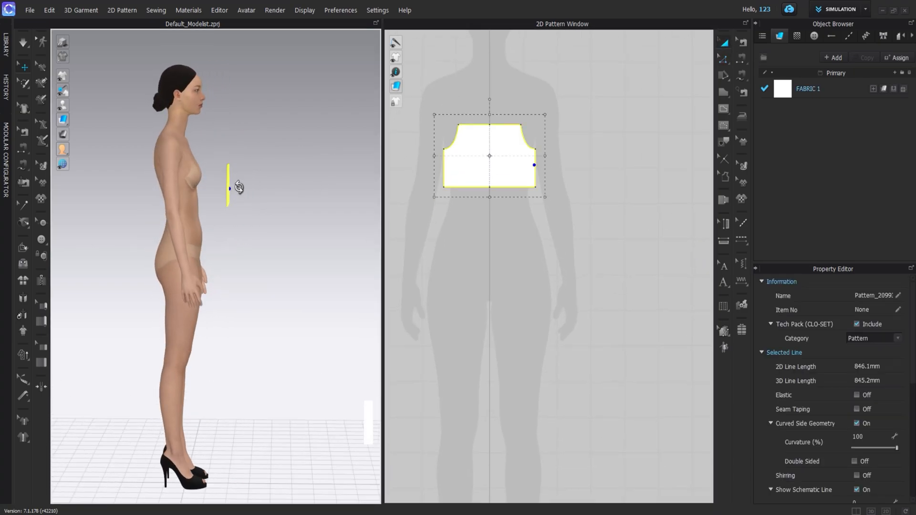
right_click_drag(252, 180, 207, 178)
left_click_drag(237, 146, 237, 141)
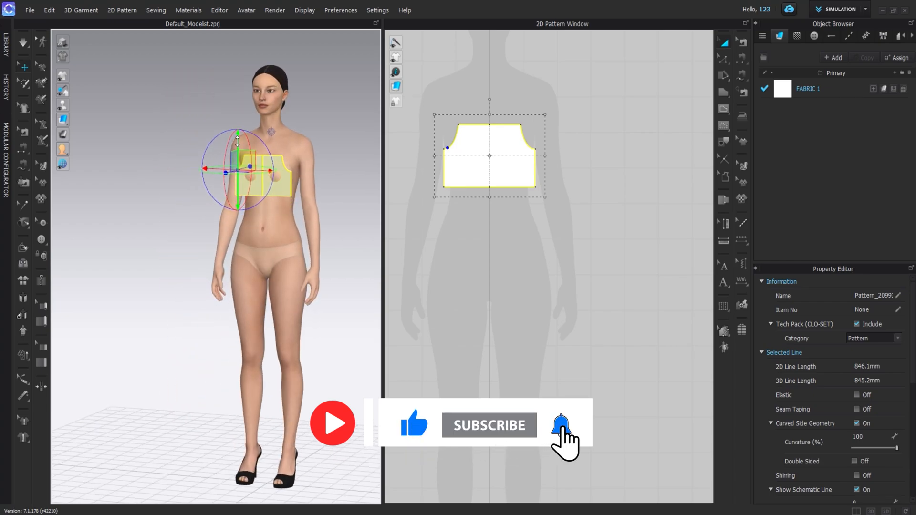
right_click_drag(242, 171, 219, 175)
left_click_drag(220, 176, 213, 178)
right_click_drag(187, 254, 215, 256)
left_click(582, 213)
Widen the front bodice by moving both side edges slightly outward, and raise its top edge a little.
scroll(427, 128, "up", 3)
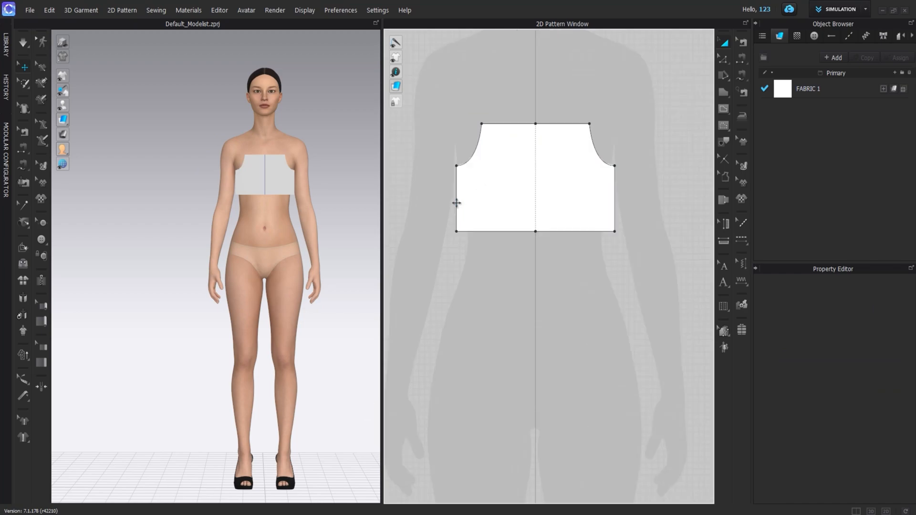
double_click(457, 203)
key("Left")
left_click_drag(613, 187, 616, 191)
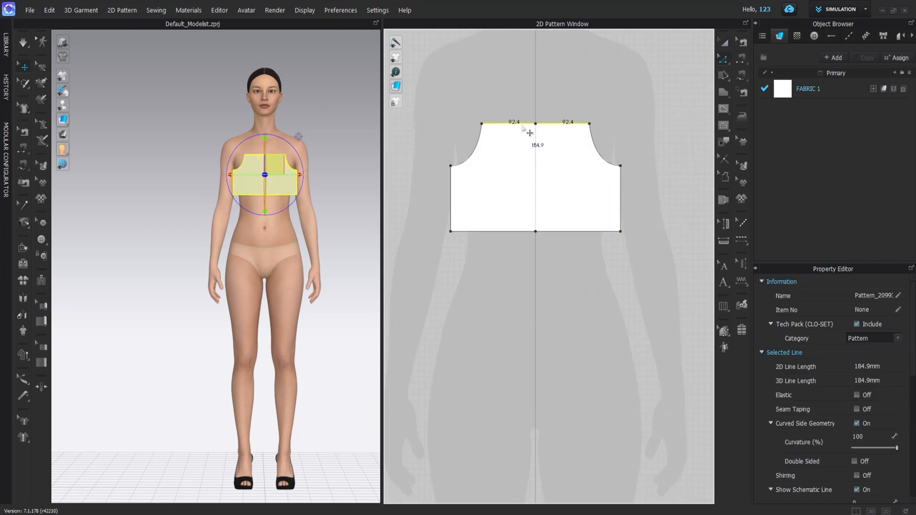
key("Up")
left_click(550, 296)
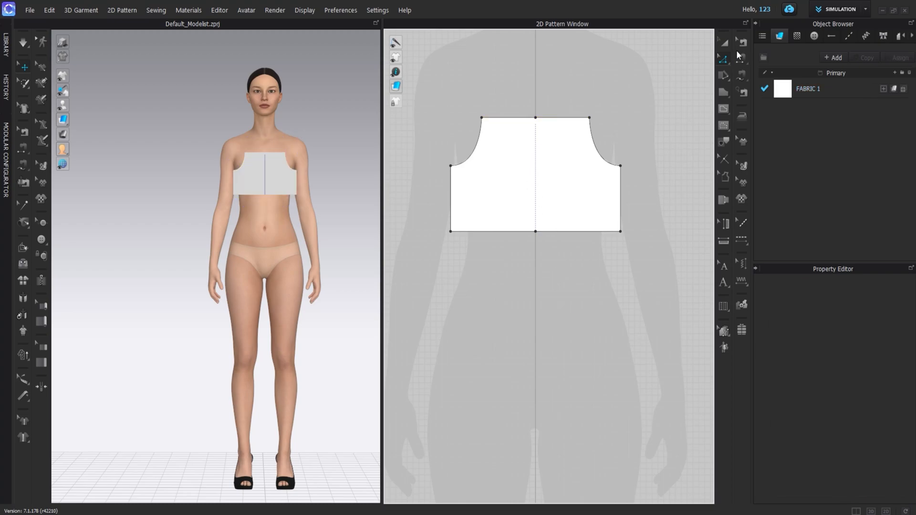
Clone the front bodice as a symmetric pattern beside the original for the back, and remove the copy's linked editing.
left_click(530, 173)
right_click(494, 178)
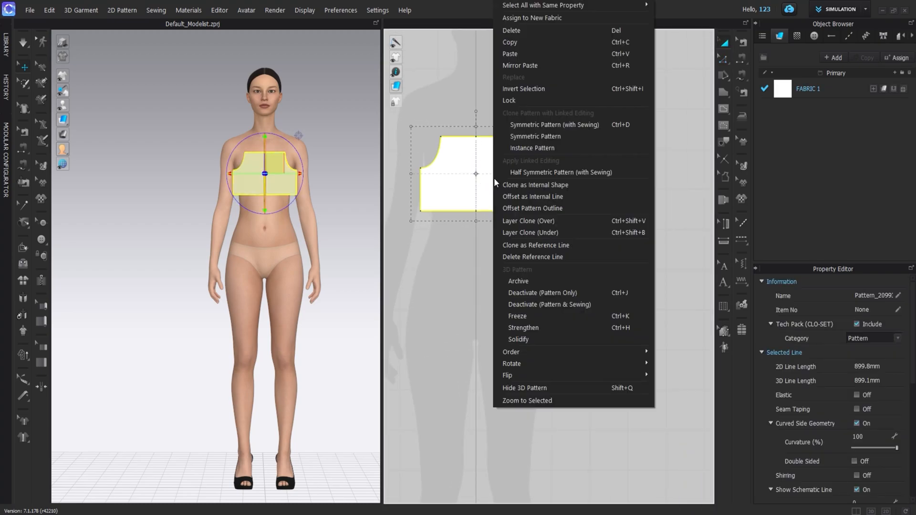
left_click(555, 127)
left_click(603, 175)
right_click(628, 185)
left_click(656, 162)
Move the copied bodice panel behind the avatar's back in 3D and flip the pattern horizontally.
right_click_drag(334, 224, 473, 253)
left_click_drag(300, 173, 246, 175)
right_click(567, 169)
mouse_move(655, 378)
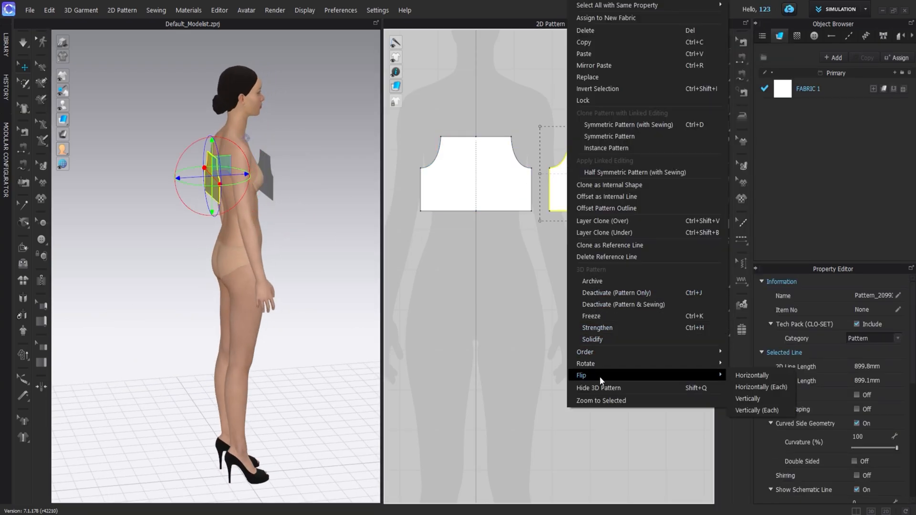
left_click(735, 380)
left_click(661, 324)
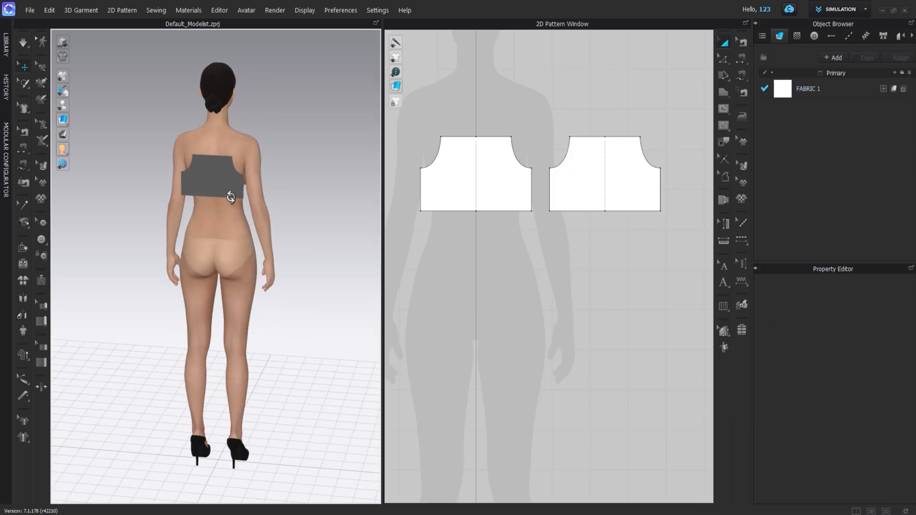
Flip the back panel in 3D so that its outer face points away from the avatar.
left_click(231, 185)
right_click(202, 171)
left_click(253, 376)
left_click(174, 258)
right_click_drag(109, 225, 216, 208)
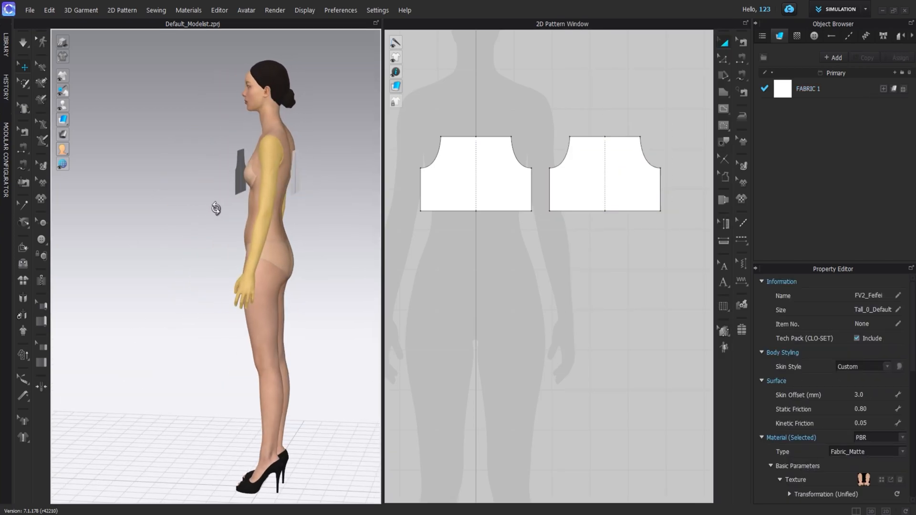
left_click(567, 240)
Draw a rectangular strap about 29 mm wide above the left end of the front bodice's top edge and extend it upward.
middle_click_drag(561, 199, 568, 233)
left_click(722, 93)
left_click(753, 106)
scroll(442, 161, "up", 4)
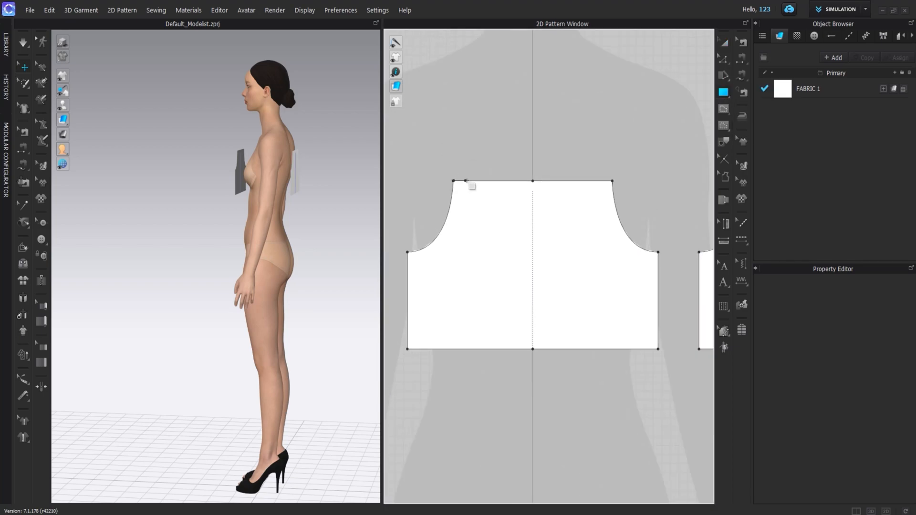
left_click_drag(475, 130, 479, 111)
left_click(531, 148)
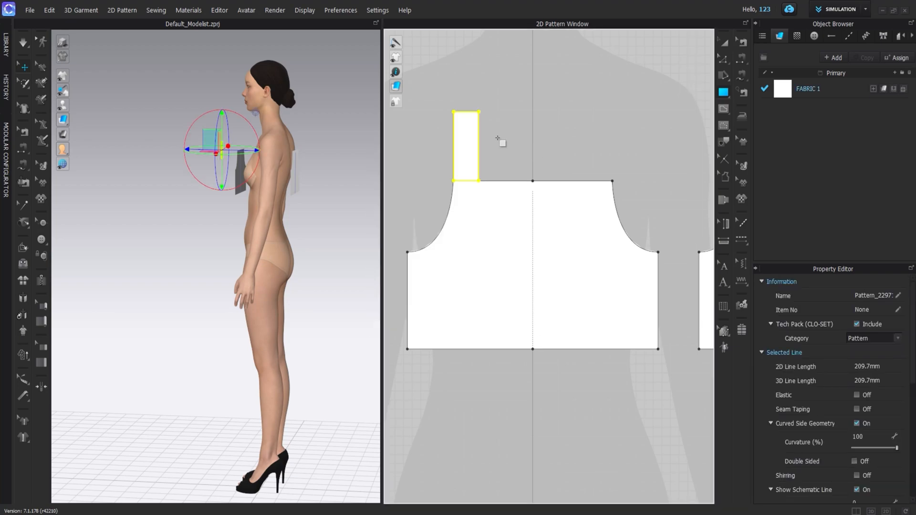
middle_click_drag(500, 142, 500, 230)
left_click(724, 45)
left_click_drag(500, 74, 503, 43)
Clone the strap as a symmetric pattern above the opposite end of the front bodice's top edge.
scroll(485, 107, "down", 2)
middle_click_drag(462, 192, 442, 198)
left_click(486, 141)
left_click(457, 143)
right_click(457, 143)
left_click(494, 171)
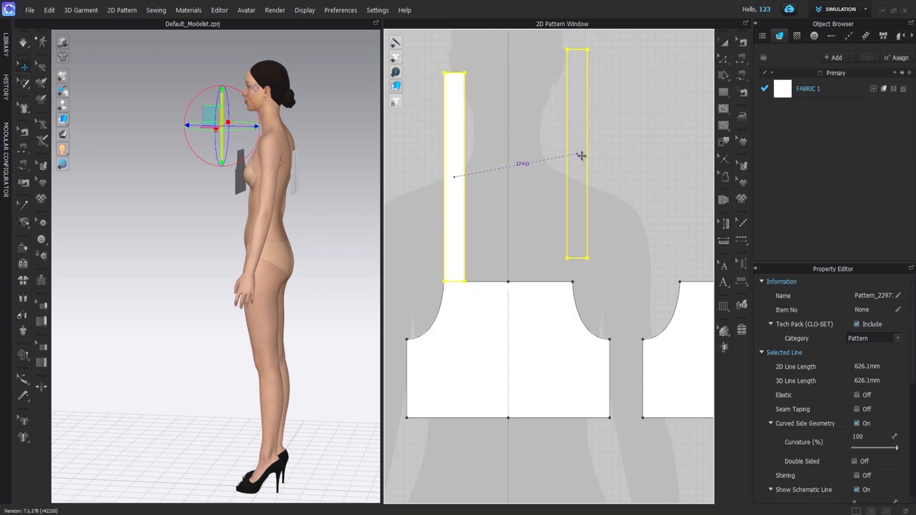
left_click(557, 166)
Select both straps and position them in 3D in line with the front bodice, just above its top edge.
mouse_move(255, 201)
right_mouse_down()
mouse_move(422, 204)
mouse_move(341, 200)
right_mouse_up()
left_click(256, 98)
left_click(223, 122, "shift")
right_click_drag(228, 161, 326, 166)
left_click_drag(252, 122, 229, 121)
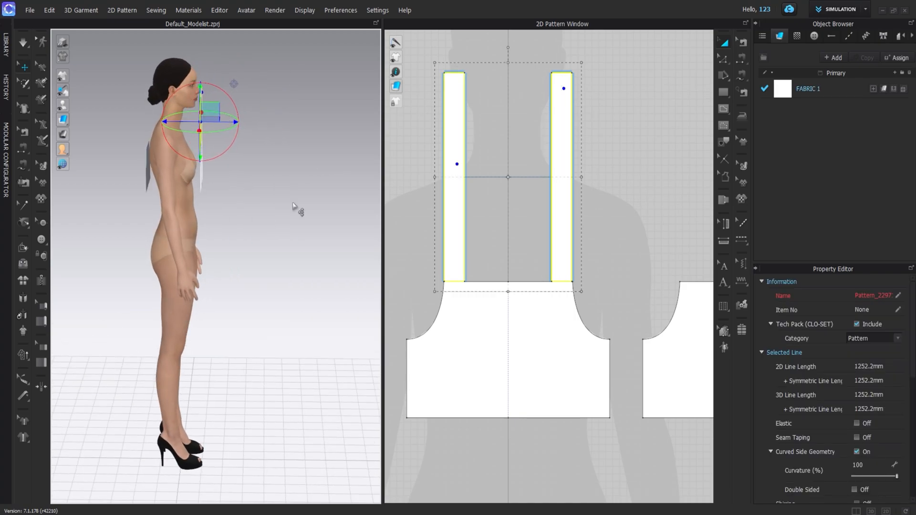
right_click_drag(229, 121, 185, 188)
right_click_drag(225, 92, 217, 106)
left_click_drag(229, 87, 229, 76)
left_click(666, 227)
scroll(576, 258, "down", 3)
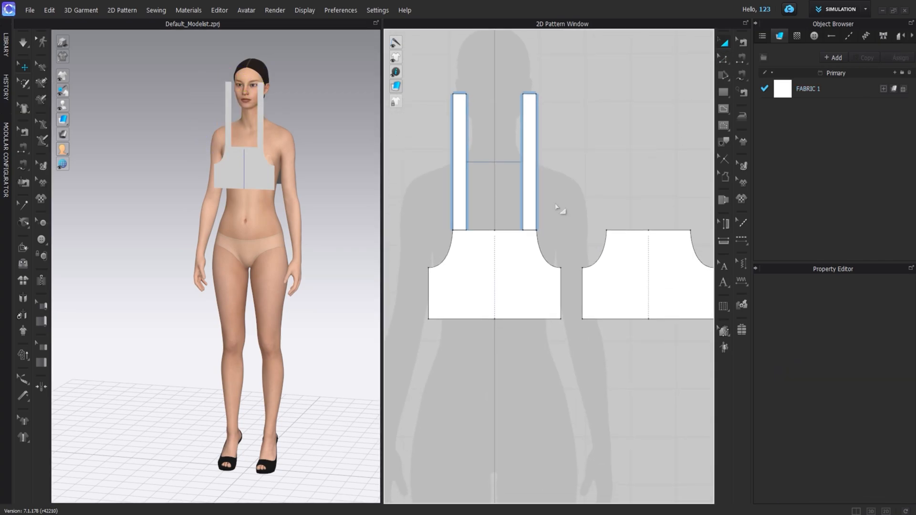
Raise both strap patterns slightly off the bodice's top edge and remove their linked editing.
left_click(528, 211)
scroll(528, 210, "up", 5)
scroll(529, 213, "down", 4)
left_click(447, 201, "shift")
left_click_drag(533, 176, 531, 171)
right_click(532, 170)
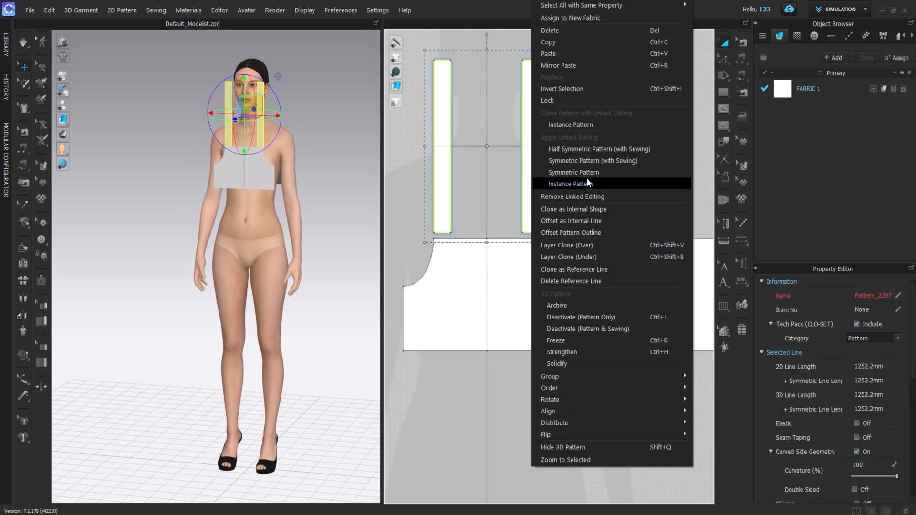
left_click(573, 208)
Sew the front bodice's side edges to the matching side edges of the back panel with Free Sewing.
left_click(739, 61)
left_click(739, 70)
left_click(614, 267)
scroll(592, 286, "down", 4)
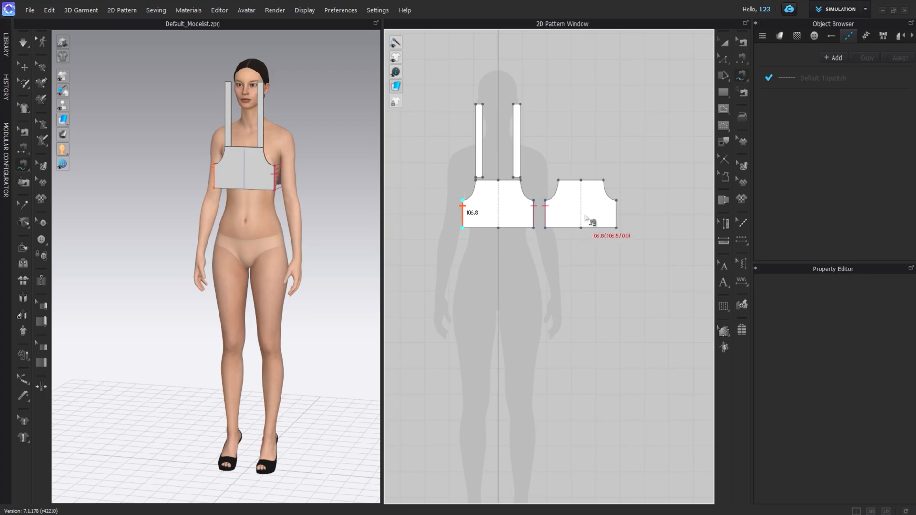
left_click(616, 203)
Sew the lower end of each strap to the matching 29 mm stretch at the ends of the front bodice's top edge.
scroll(477, 183, "up", 10)
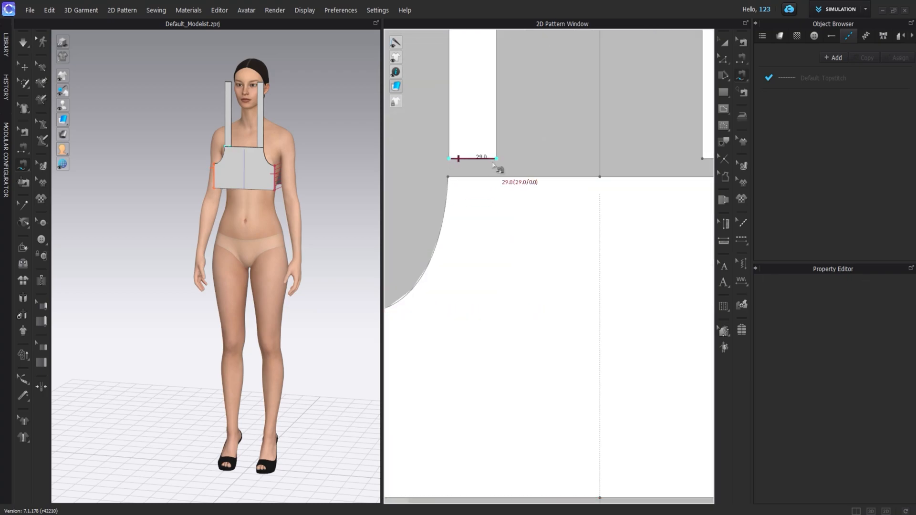
left_click(447, 178)
scroll(474, 197, "down", 4)
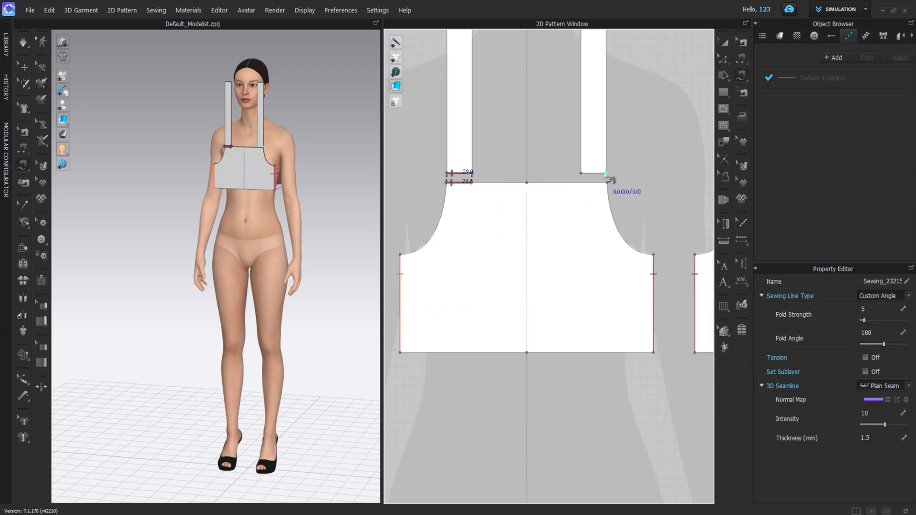
left_click(606, 174)
left_click(581, 183)
Sew the upper ends of both straps to the outer ends of the back panel's top edge and simulate the garment.
scroll(580, 191, "down", 4)
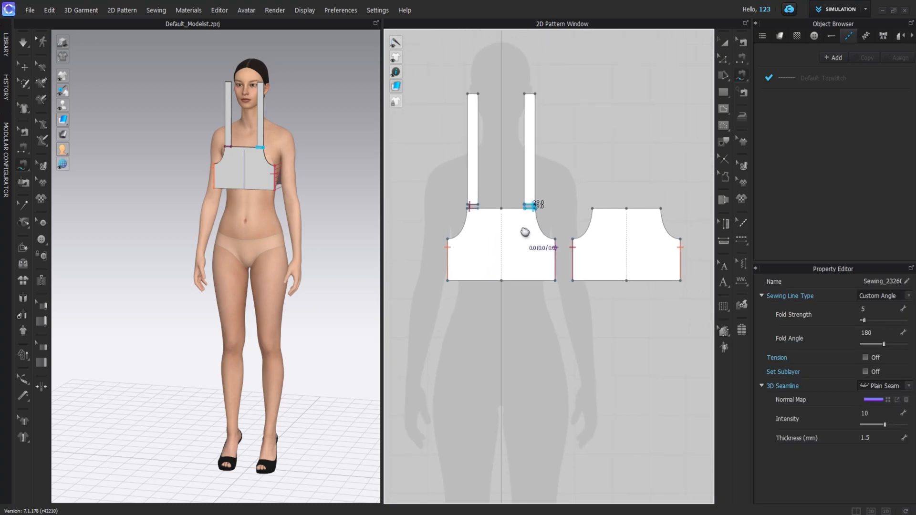
left_click(532, 95)
left_click(594, 213)
right_click_drag(215, 91, 175, 152)
left_click(474, 95)
left_click(659, 208)
right_click_drag(272, 149, 353, 146)
key("space")
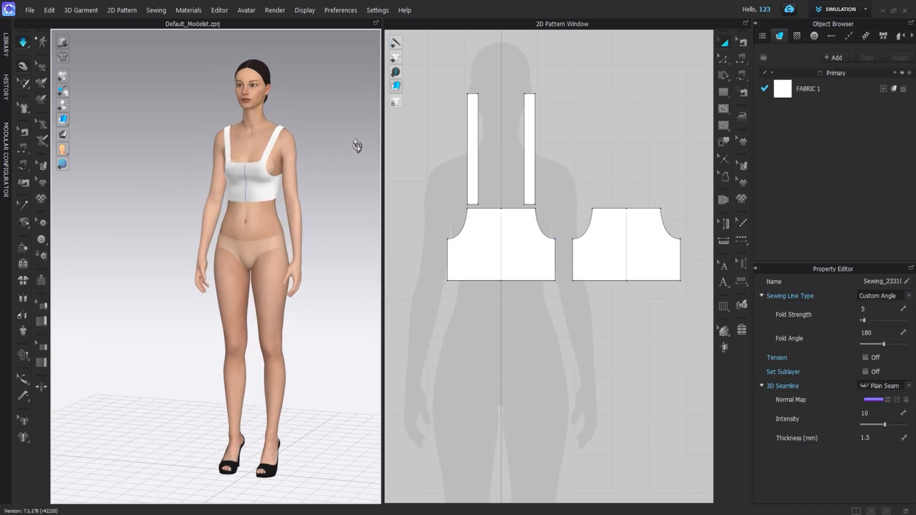
Shorten both straps from their upper ends to an outline length of about 379 mm each, and simulate the fit.
key("2")
left_click(469, 110)
left_click(524, 98, "shift")
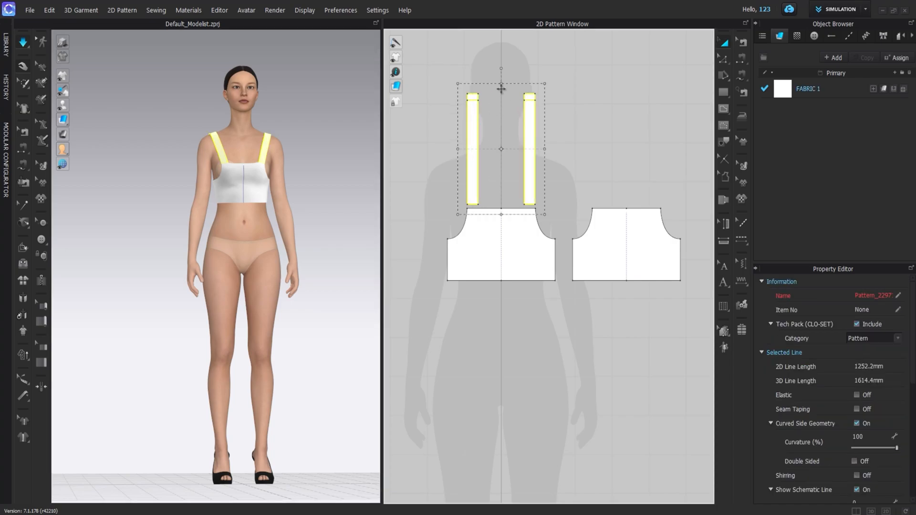
left_click_drag(504, 103, 501, 131)
key("space")
right_click_drag(139, 172, 513, 187)
scroll(512, 188, "up", 3)
left_click(595, 185)
Narrow the top edges of the front and back panels by moving the upper corner points of each slightly inward.
middle_click_drag(421, 246, 455, 256)
middle_click_drag(286, 176, 313, 230)
key("z")
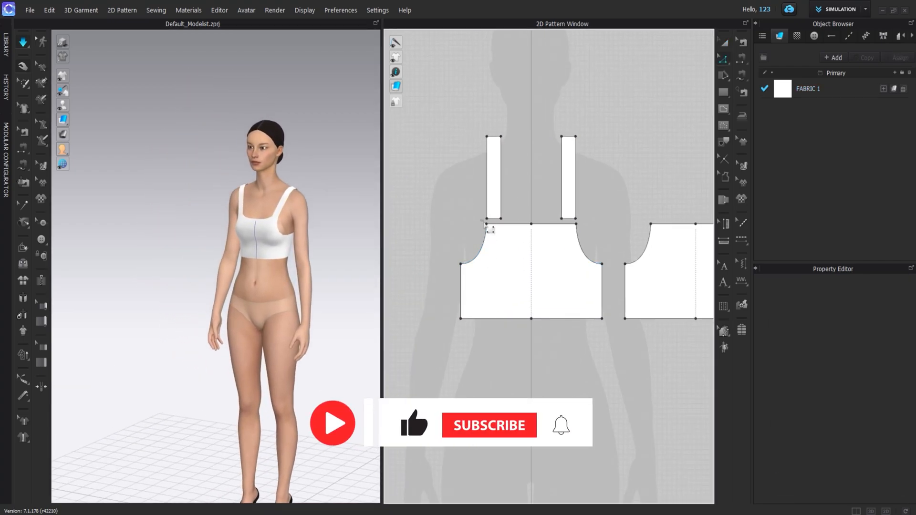
left_click(488, 225)
left_click_drag(488, 225, 491, 228)
left_click(579, 230)
left_click_drag(576, 224, 571, 225)
middle_click_drag(587, 242, 482, 241)
left_click(547, 225)
left_click_drag(636, 224, 632, 224)
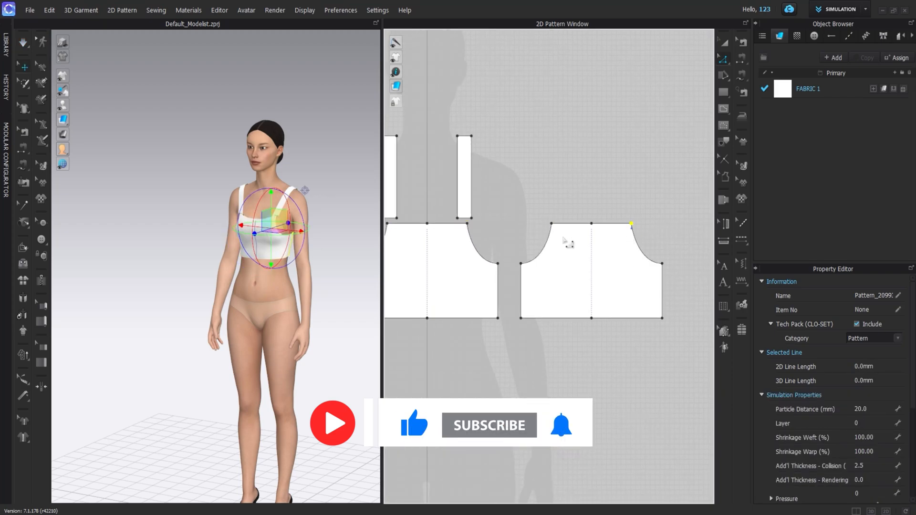
Simulate the garment and pull the straps and back panel into place on the avatar's shoulders and back.
right_click_drag(296, 180, 334, 238)
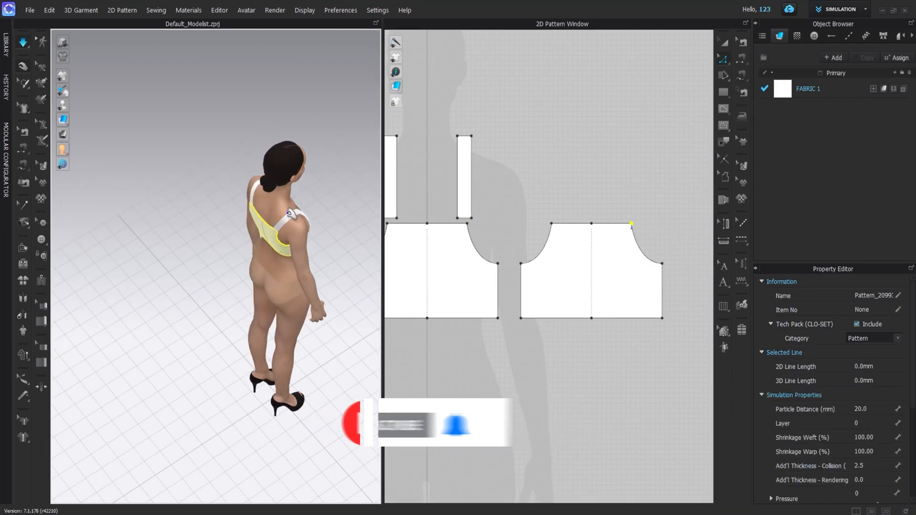
left_click(289, 208)
right_click_drag(287, 218, 249, 224)
left_click(250, 230)
left_click(300, 227)
right_click_drag(296, 199, 321, 179)
left_click(289, 242)
right_click_drag(253, 215, 269, 215)
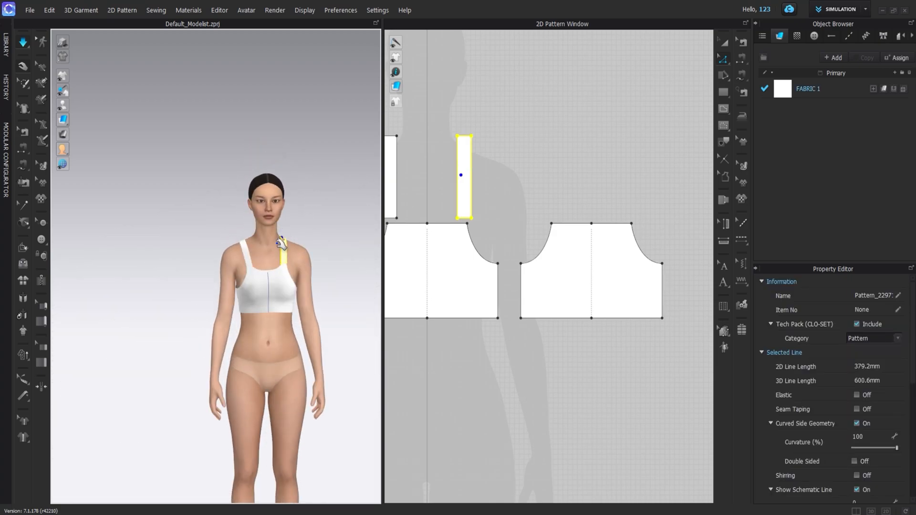
right_click_drag(234, 263, 255, 261)
right_click_drag(191, 245, 217, 273)
left_click(256, 246)
key("2")
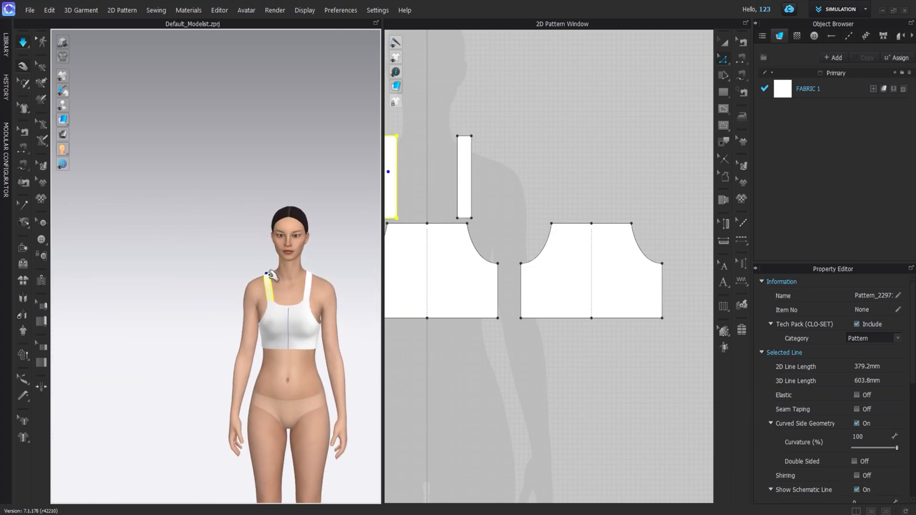
Pull the back panel's lower edge and a strap during simulation to settle them on the avatar's back.
left_click(266, 307)
right_click_drag(265, 307, 409, 294)
left_click(273, 303)
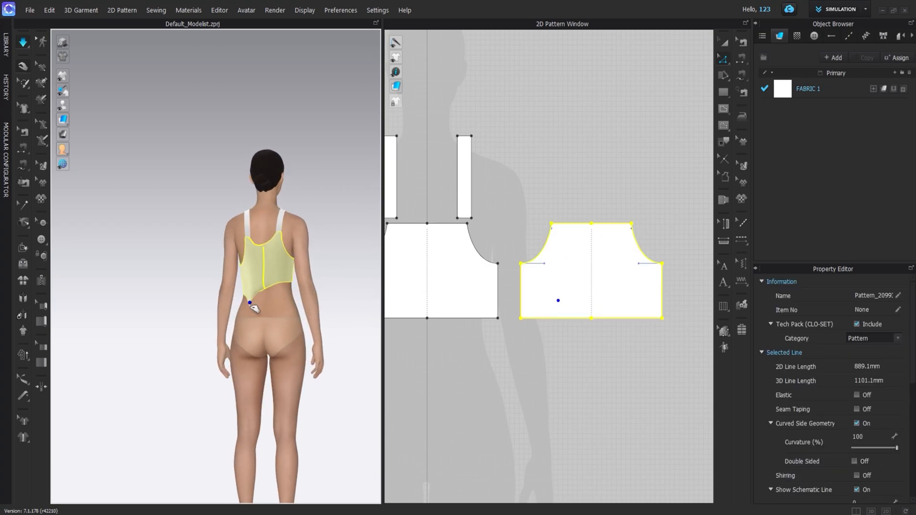
left_click(284, 200)
right_click_drag(283, 201, 356, 257)
Raise the underarm points on both sides of the front and back panels to make the armholes shallower.
scroll(491, 276, "down", 4)
middle_click_drag(492, 283, 537, 280)
left_click_drag(473, 263, 678, 268)
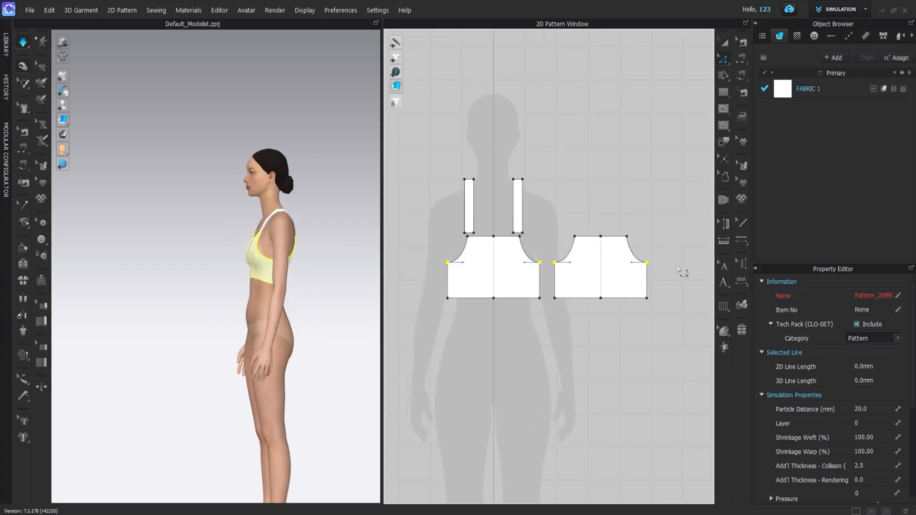
key("Up")
key("Up")
key("Up")
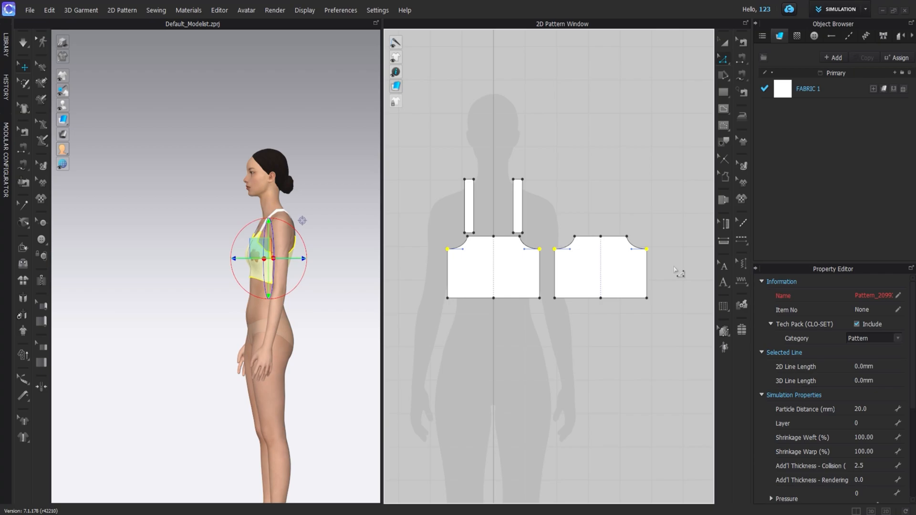
Simulate the garment with the raised armholes and pull the back panel straight on the avatar's back.
key("space")
right_click_drag(318, 291, 329, 310)
left_click_drag(266, 282, 286, 295)
right_click_drag(206, 252, 397, 220)
left_click(233, 234)
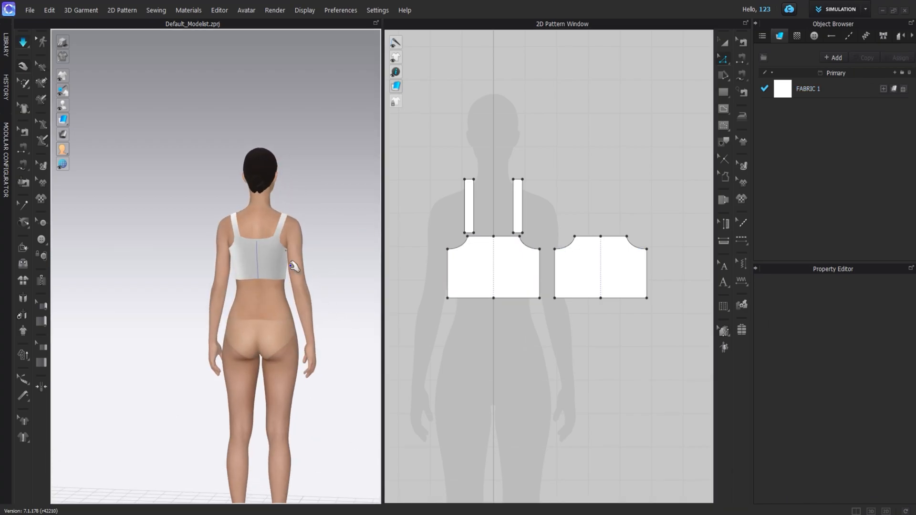
left_click(282, 286)
right_click_drag(245, 273, 413, 254)
Pull the front panel's hem and both shoulder straps into place while the simulation runs.
left_click(197, 272)
right_click_drag(188, 275, 209, 290)
mouse_move(192, 285)
left_mouse_down()
mouse_move(192, 307)
mouse_move(187, 292)
left_mouse_up()
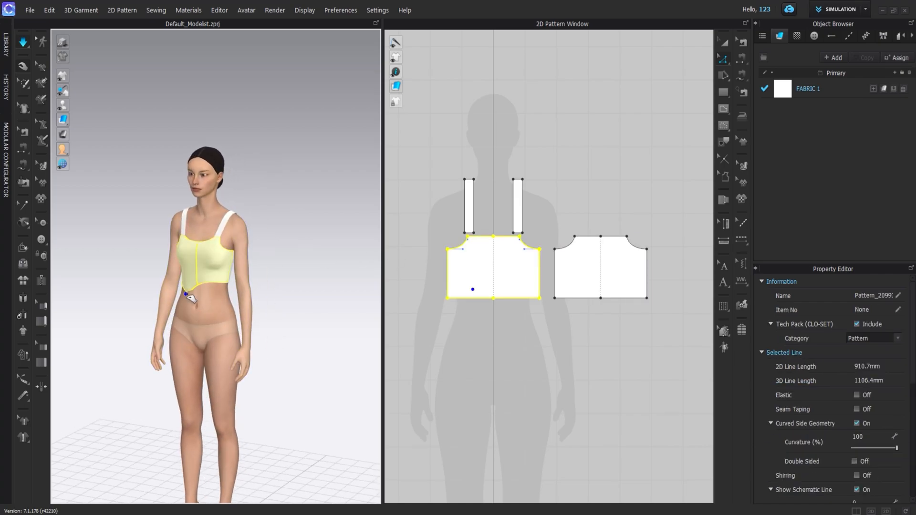
right_click_drag(181, 293, 192, 271)
left_click_drag(161, 253, 167, 228)
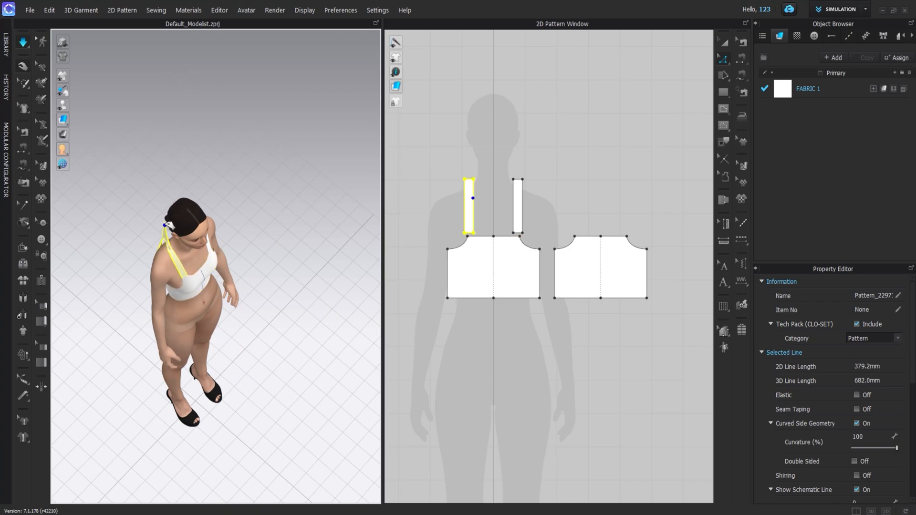
right_click_drag(202, 257, 148, 316)
left_click(206, 250)
right_click_drag(209, 288, 230, 201)
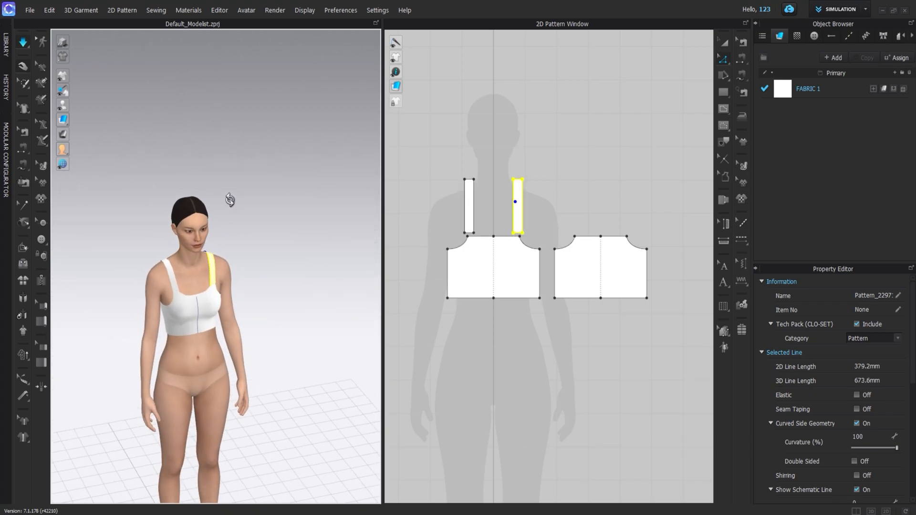
Select all four top patterns and set their additional rendering thickness to 3.0 mm.
left_click(231, 200)
right_click_drag(198, 305, 210, 276)
middle_click_drag(211, 276, 227, 224)
scroll(523, 262, "down", 3)
left_click_drag(462, 184, 611, 312)
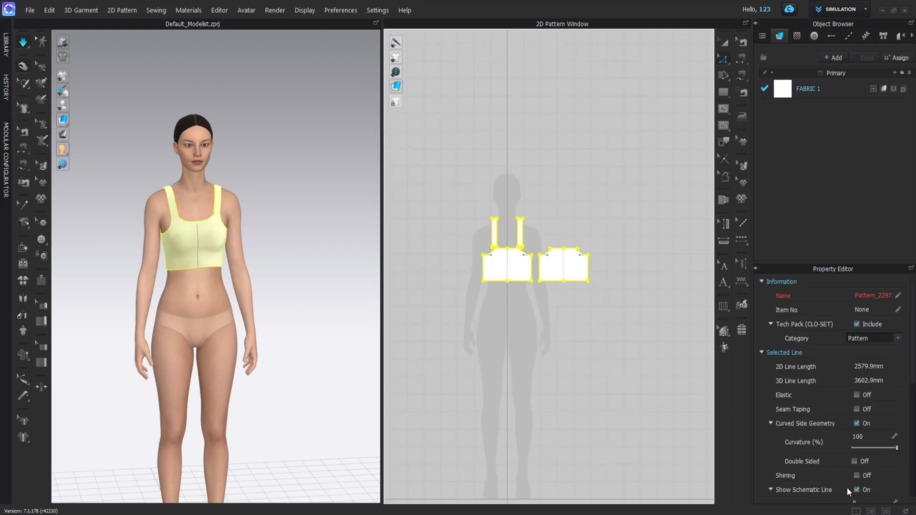
left_click(870, 366)
type("3")
key("Return")
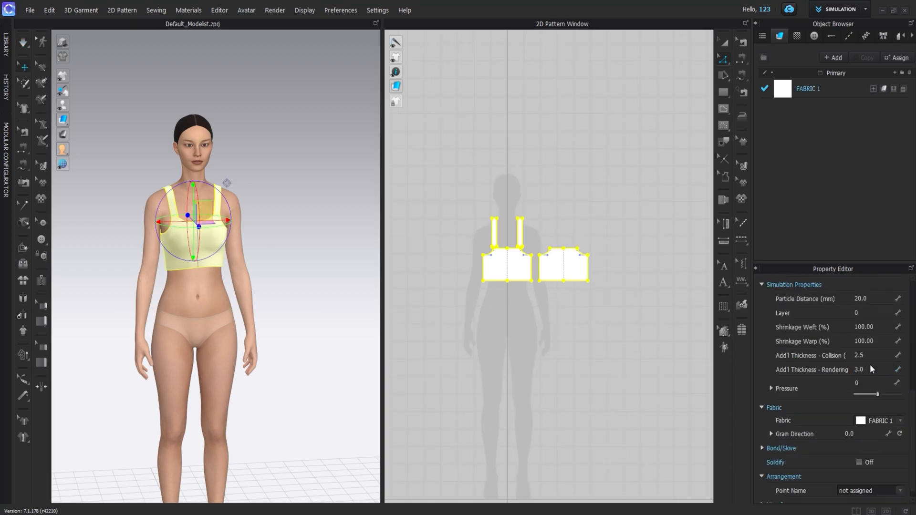
Simulate the thickened top and adjust a shoulder strap from behind the avatar.
left_click(131, 121)
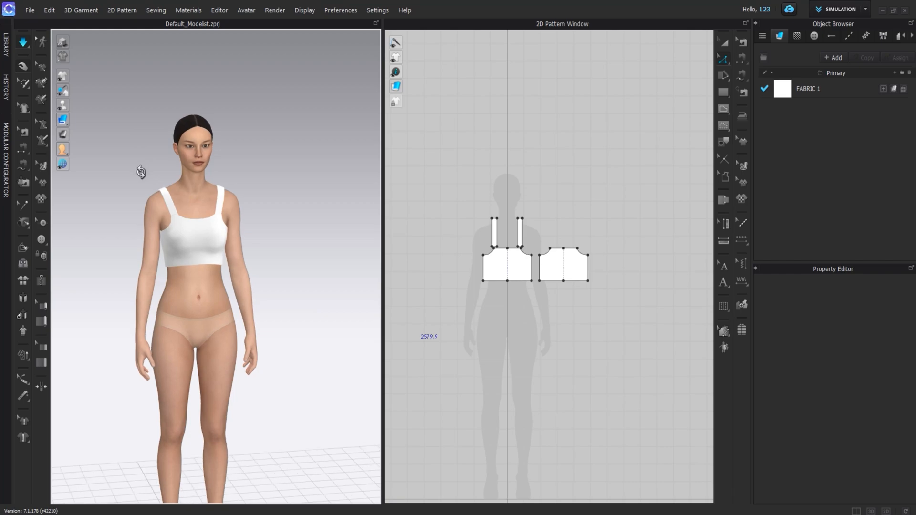
right_click_drag(138, 178, 332, 168)
left_click(226, 204)
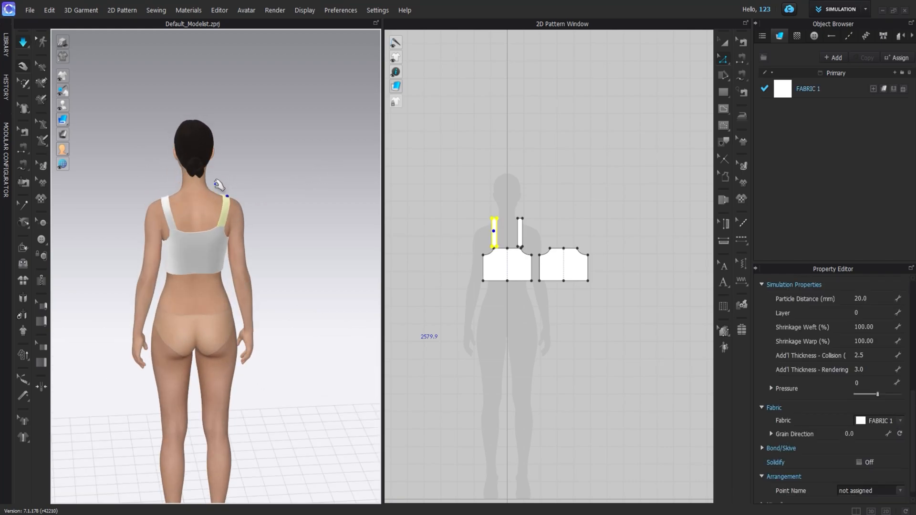
right_click_drag(209, 213, 72, 201)
left_click(221, 193)
Toggle the avatar's visibility to examine the top on its own and on the body.
left_click(241, 309)
right_click_drag(267, 267, 155, 272)
key("shift+a")
key("shift+a")
left_click(276, 207)
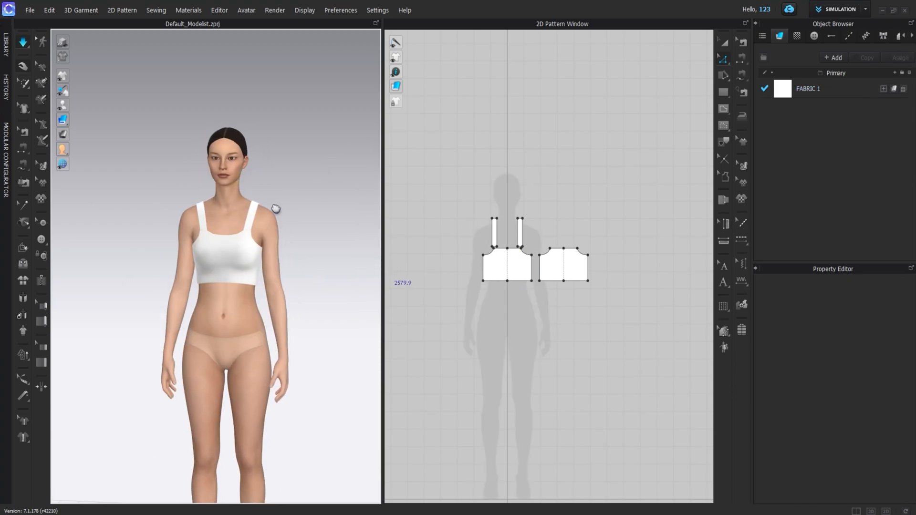
Try to dip the front neckline by adding points beside the top edge's centre and lowering the centre point.
scroll(504, 245, "up", 5)
middle_click_drag(504, 245, 509, 213)
scroll(515, 222, "up", 5)
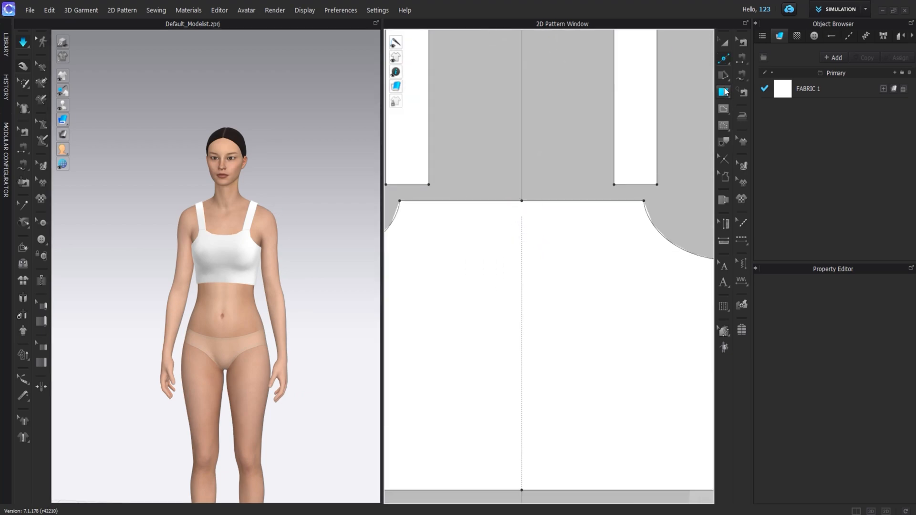
left_click(723, 92)
left_click(782, 125)
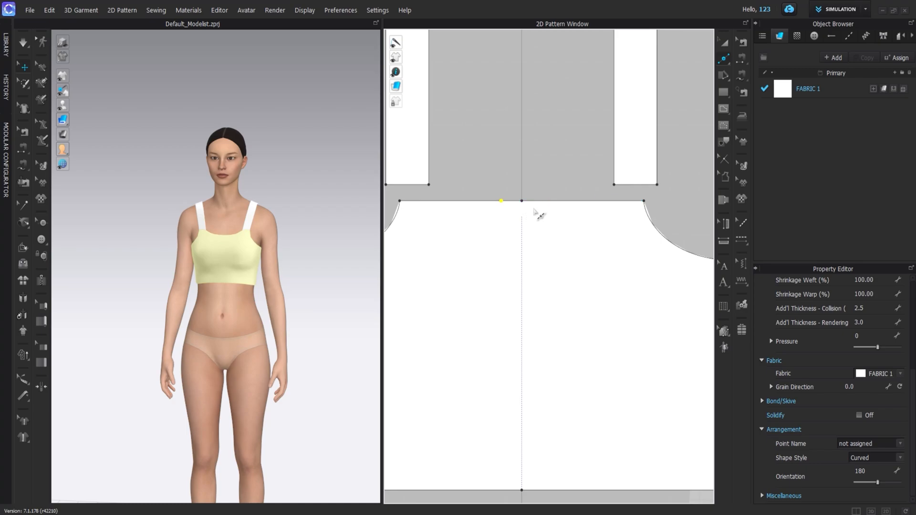
left_click(499, 205)
left_click(523, 203)
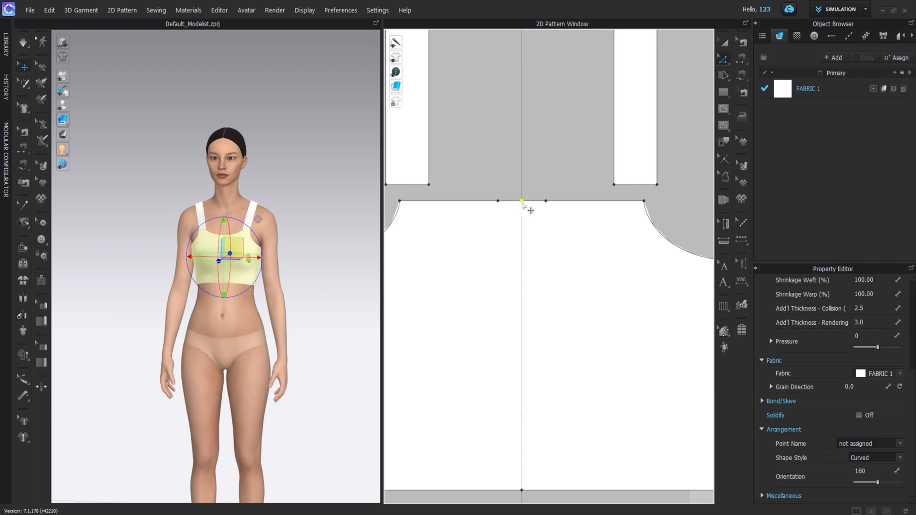
left_click_drag(524, 233, 522, 234)
key("space")
right_click_drag(301, 256, 342, 265)
key("ctrl+z")
Pull the simulated front panel over the bust so the fabric settles back on the avatar.
left_click(267, 264)
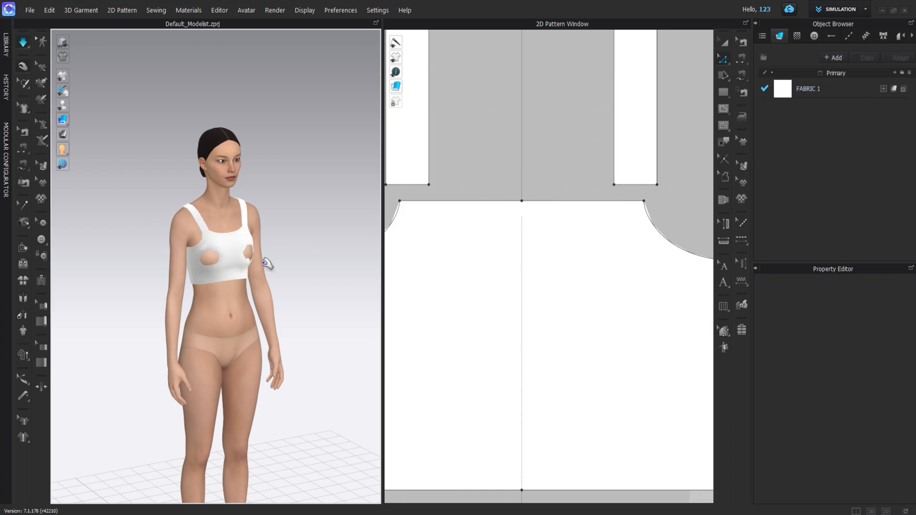
left_click(237, 275)
right_click_drag(261, 269, 411, 215)
scroll(496, 189, "down", 5)
middle_click_drag(500, 126, 489, 210)
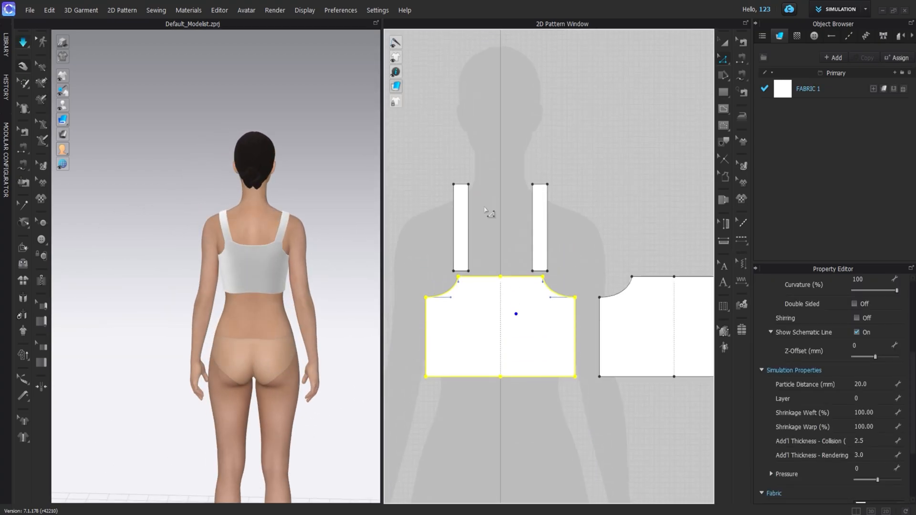
scroll(489, 222, "up", 3)
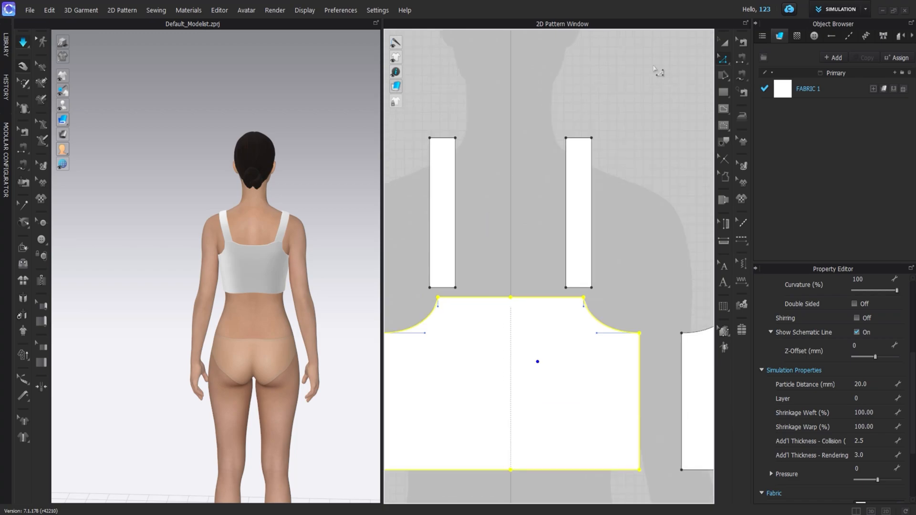
left_click(723, 92)
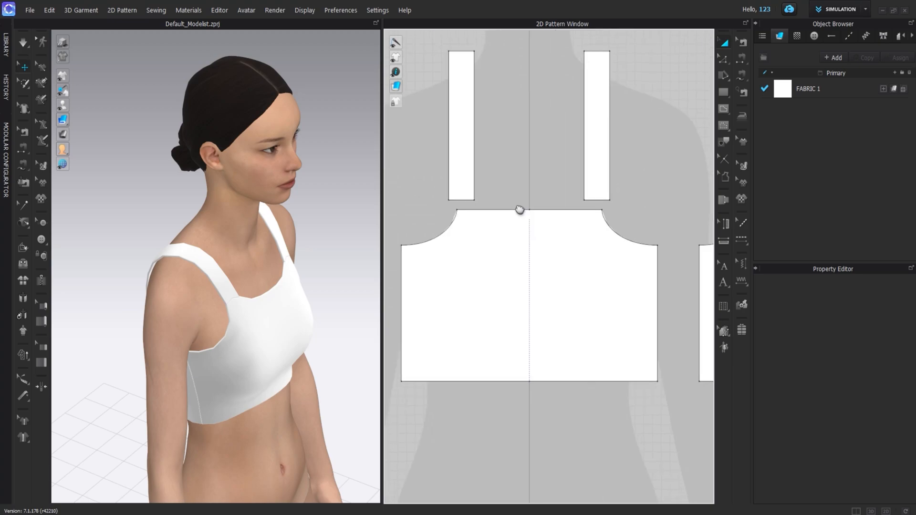
Pull both shoulder straps into place from the back and check the top's fit from behind and in front.
right_click_drag(195, 286, 287, 239)
left_click(288, 238)
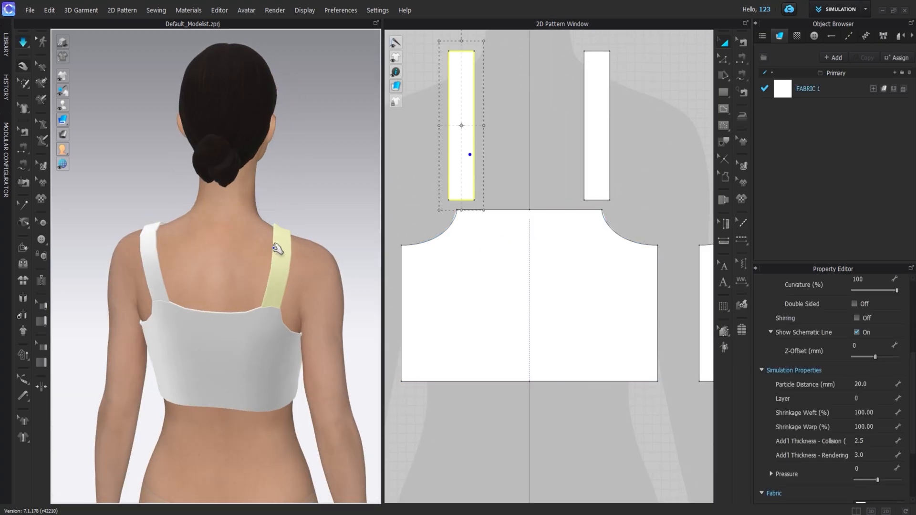
left_click(167, 201)
right_click_drag(167, 201, 219, 239)
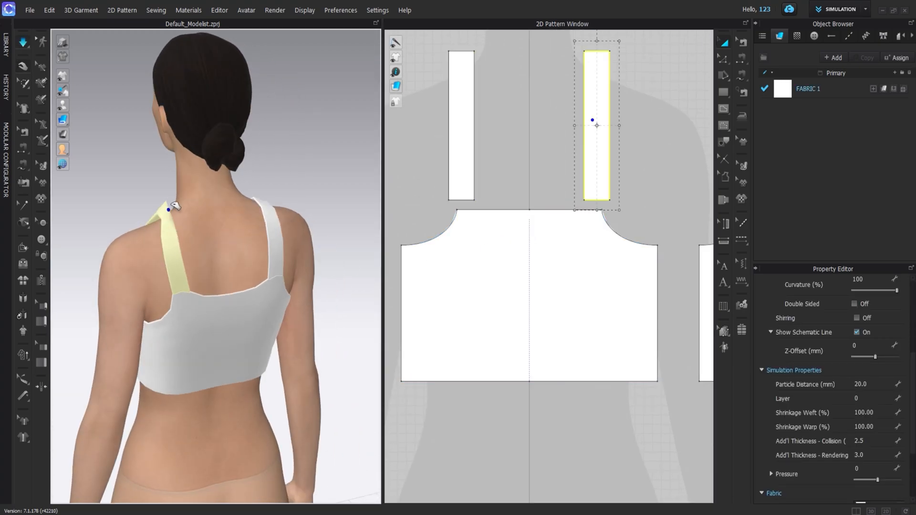
scroll(220, 248, "down", 3)
right_click_drag(224, 241, 172, 245)
middle_click_drag(191, 243, 218, 234)
right_click_drag(218, 234, 198, 260)
scroll(198, 260, "down", 3)
middle_click_drag(198, 260, 239, 191)
left_click(360, 109)
right_click_drag(267, 210, 232, 209)
Draw a closed half-brief pattern against the centre line, with curved edges of about 182 mm at the waist, 229 mm at the side and 190 mm at the leg.
scroll(523, 217, "down", 5)
middle_click_drag(561, 352, 536, 223)
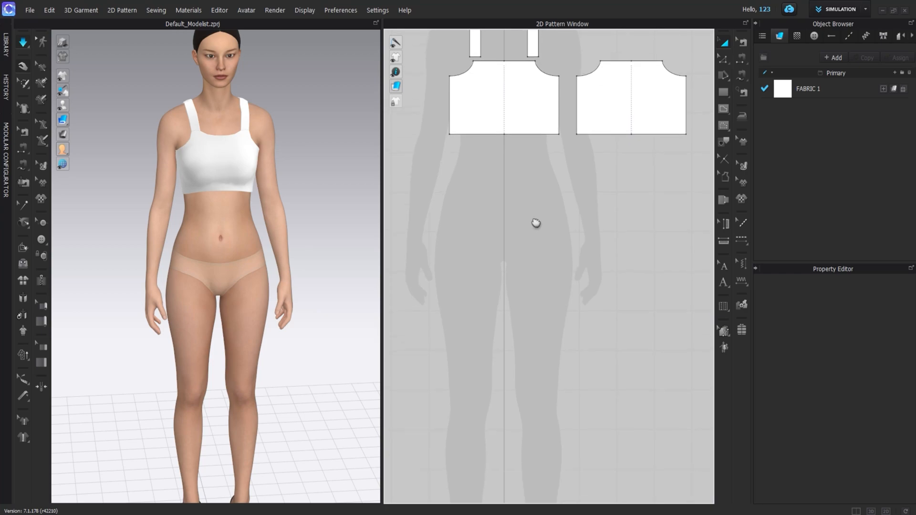
left_click(723, 91)
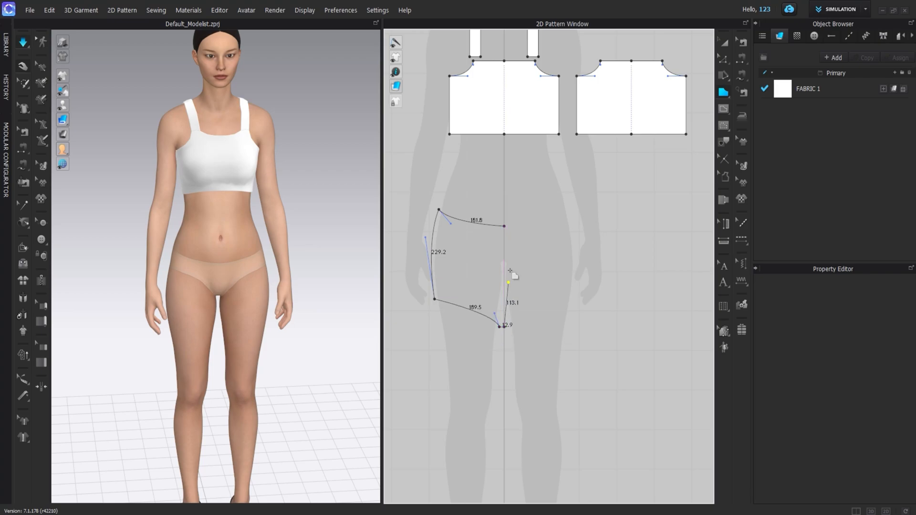
left_click(503, 227)
Shorten the half-brief pattern from its lower edge and position it in front of the avatar's hip.
left_click(724, 43)
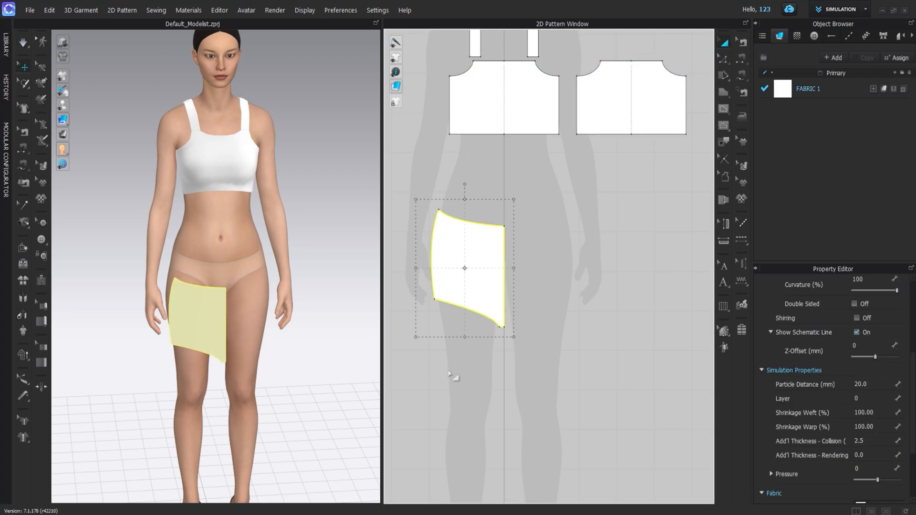
left_click_drag(465, 314, 465, 313)
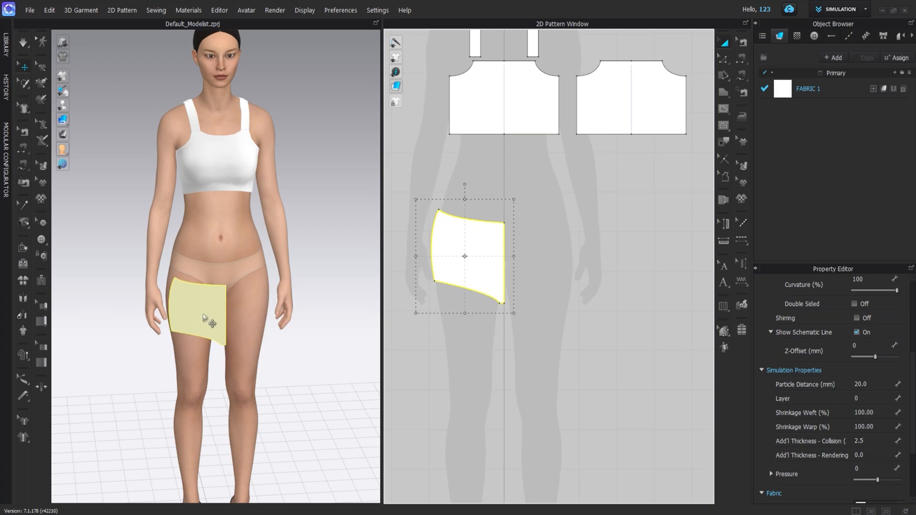
left_click(206, 316)
key("ctrl+z")
right_click_drag(204, 303, 184, 301)
left_click(196, 298)
left_click_drag(196, 268, 234, 275)
right_click_drag(222, 325, 242, 328)
Clone the half-brief as a symmetric pattern with sewing and place it against the original's centre edge.
left_click(468, 255)
right_click(478, 253)
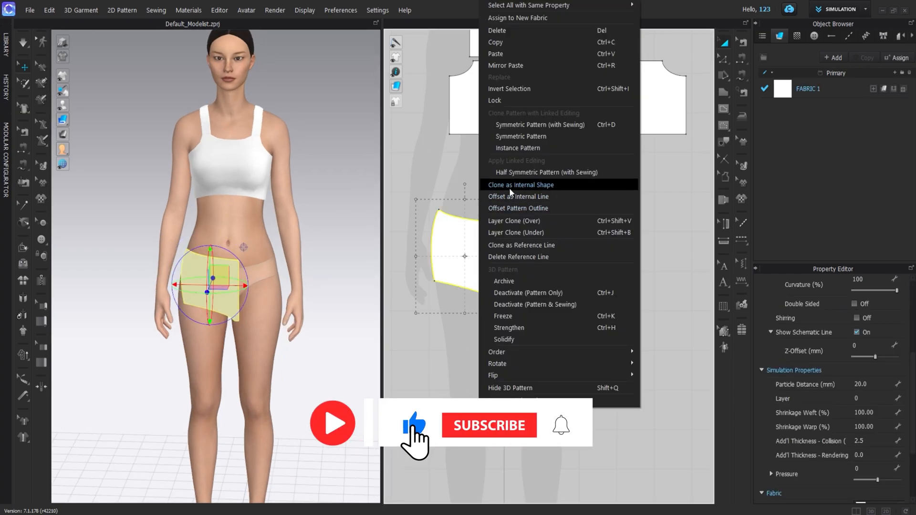
left_click(526, 126)
left_click(556, 257)
scroll(517, 289, "up", 5)
left_click_drag(555, 261, 491, 263)
scroll(498, 339, "up", 5)
middle_click_drag(497, 351, 542, 305)
scroll(547, 316, "up", 5)
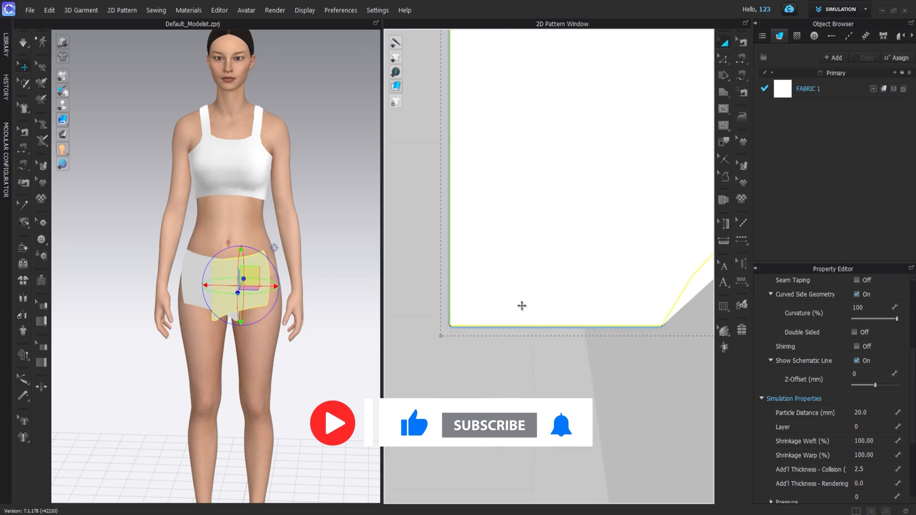
Remove the linked editing between the brief halves and align the mirrored half closely with the centre line.
scroll(521, 306, "down", 3)
right_click(515, 307)
left_click(578, 162)
scroll(494, 300, "up", 4)
mouse_move(509, 323)
left_mouse_down()
mouse_move(492, 323)
mouse_move(503, 324)
left_mouse_up()
Merge the two brief halves along their centre edges into one pattern.
key("z")
left_click(466, 331)
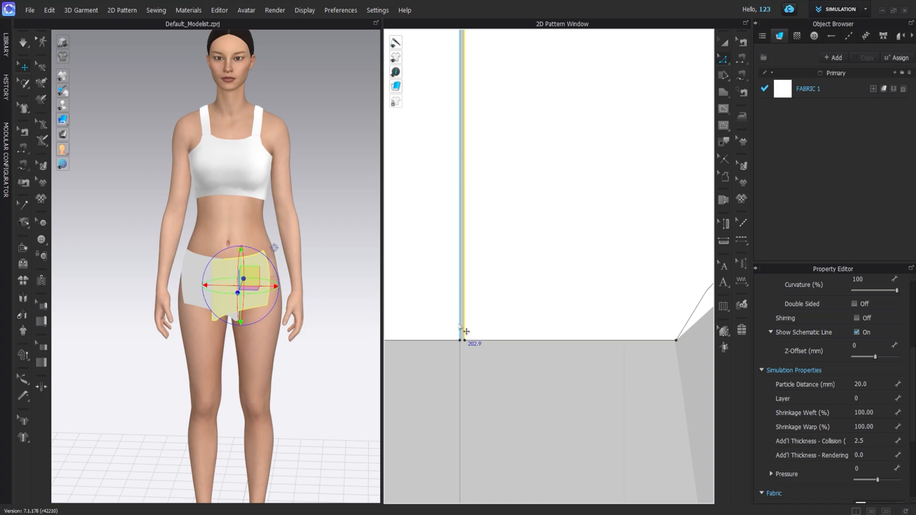
right_click(462, 320)
left_click(493, 424)
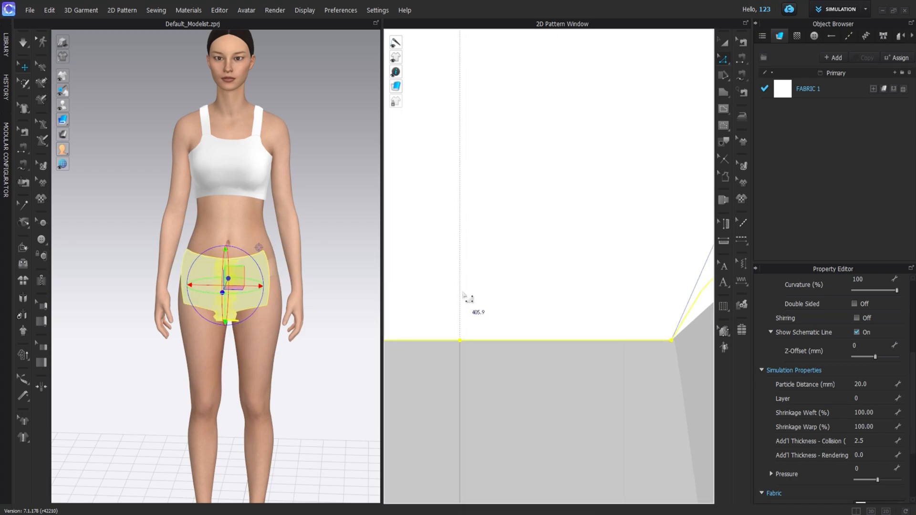
right_click(460, 290)
left_click(474, 394)
Add three points along each leg curve of the brief pattern near the crotch to smooth the curves.
scroll(476, 391, "down", 6)
scroll(510, 374, "up", 3)
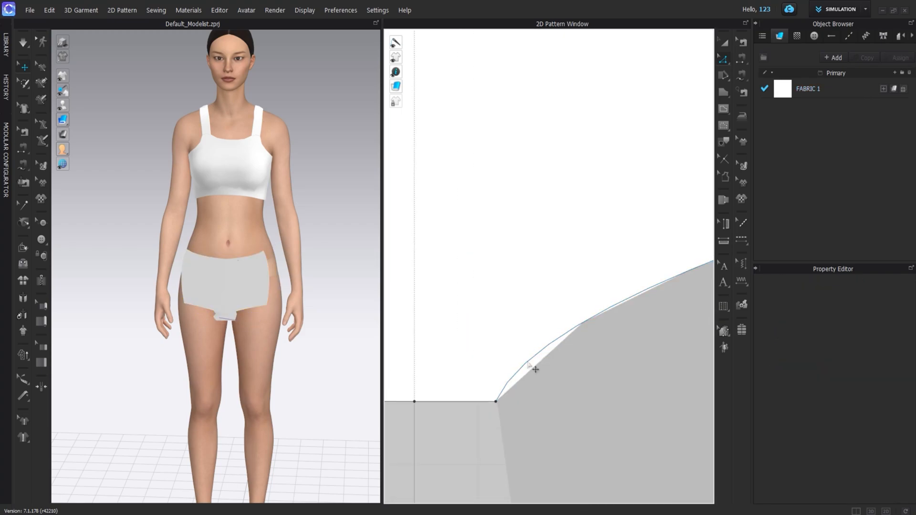
left_click(512, 377)
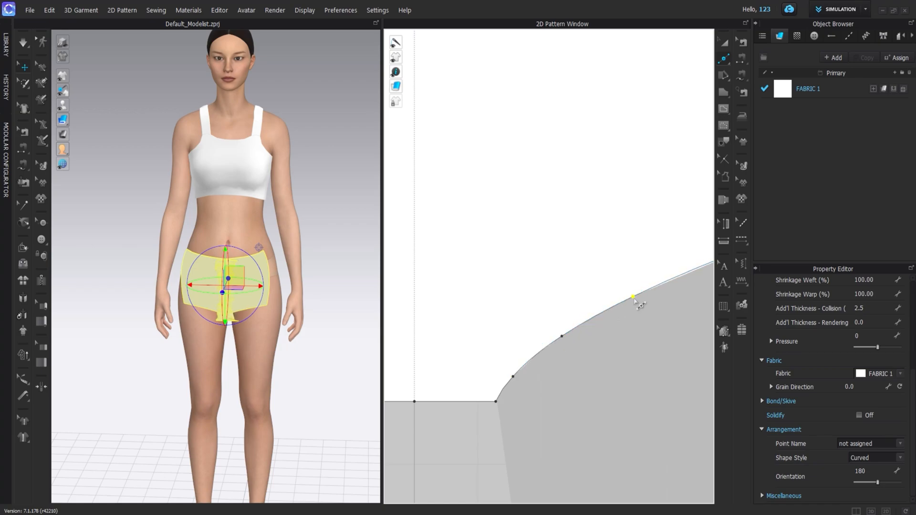
scroll(635, 298, "down", 4)
scroll(528, 359, "up", 3)
scroll(450, 310, "down", 5)
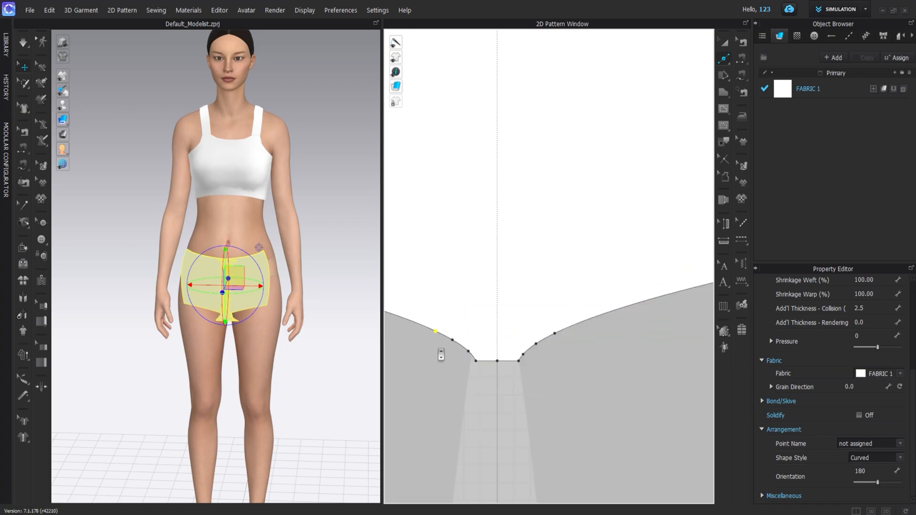
left_click(724, 43)
left_click(606, 267)
left_click(518, 407)
scroll(520, 263, "down", 5)
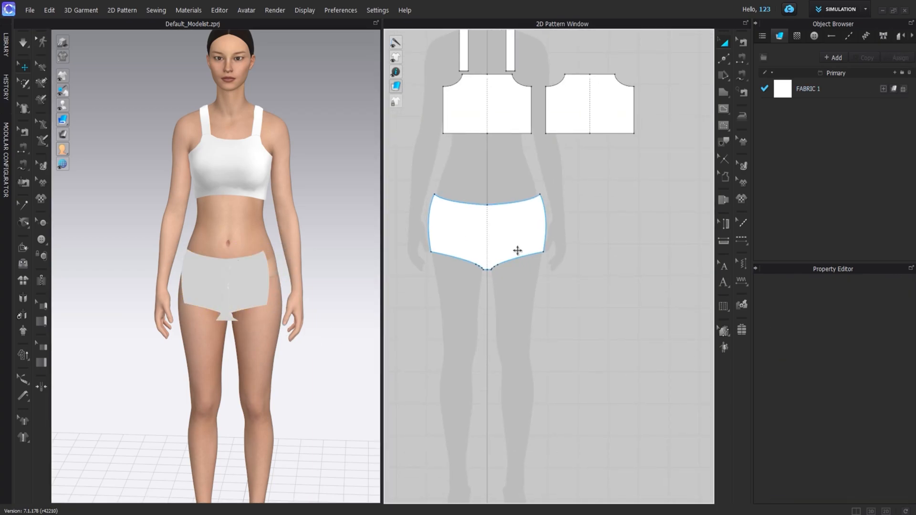
Clone the brief pattern with linked sewing beside the original, remove the linked editing, and show the avatar from the side.
left_click(512, 250)
key("ctrl+d")
left_click(585, 239)
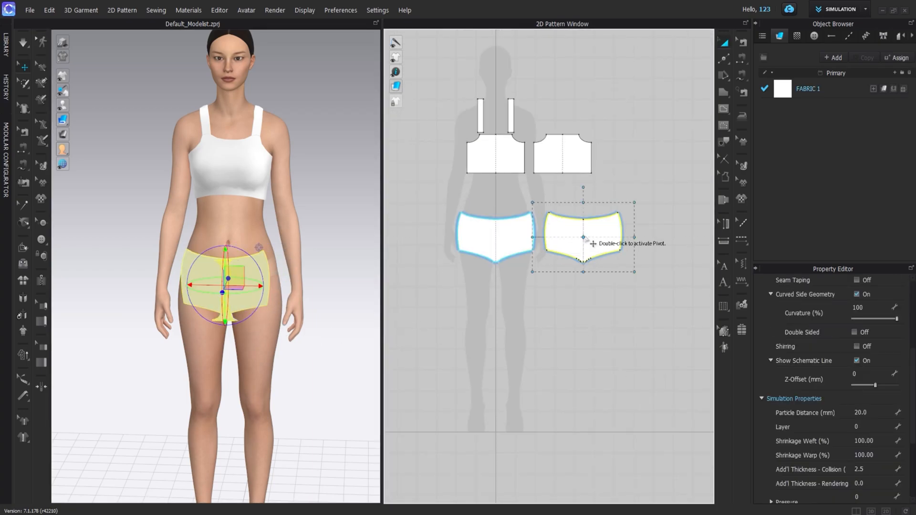
right_click(593, 239)
left_click(633, 163)
key("6")
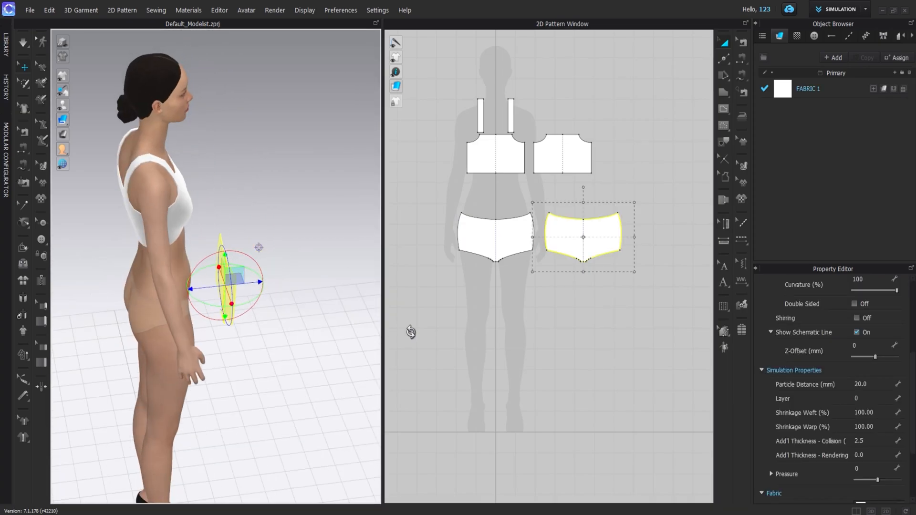
Place the cloned brief pattern behind the avatar's hips and flip it horizontally as the back panel.
left_click_drag(170, 292, 156, 294)
key("8")
left_click(323, 303)
left_click(224, 318)
right_click(240, 312)
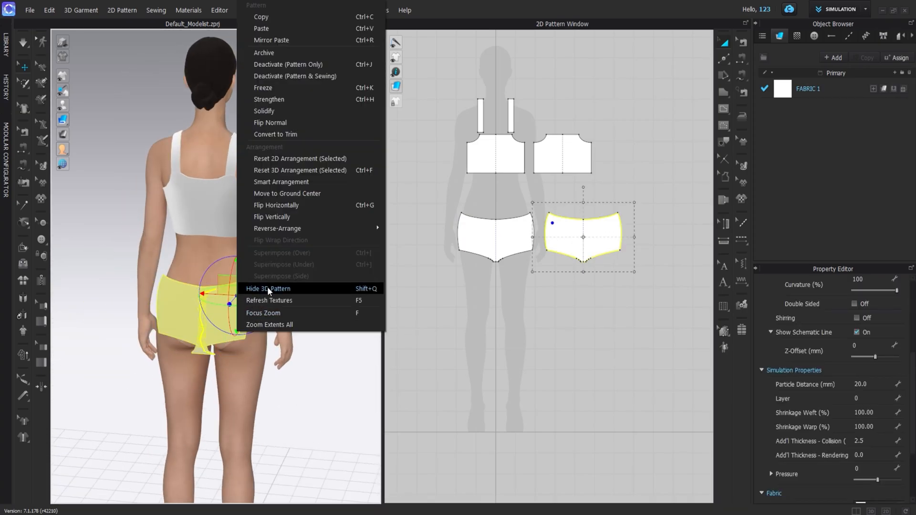
left_click(287, 204)
right_click(594, 229)
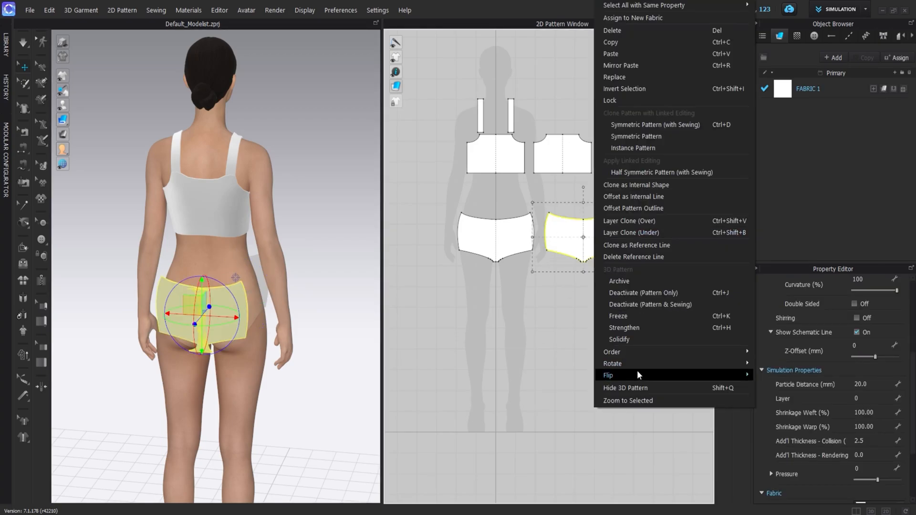
left_click(785, 372)
Join the front and back brief patterns along their short crotch edges with Free Sewing.
scroll(490, 280, "up", 4)
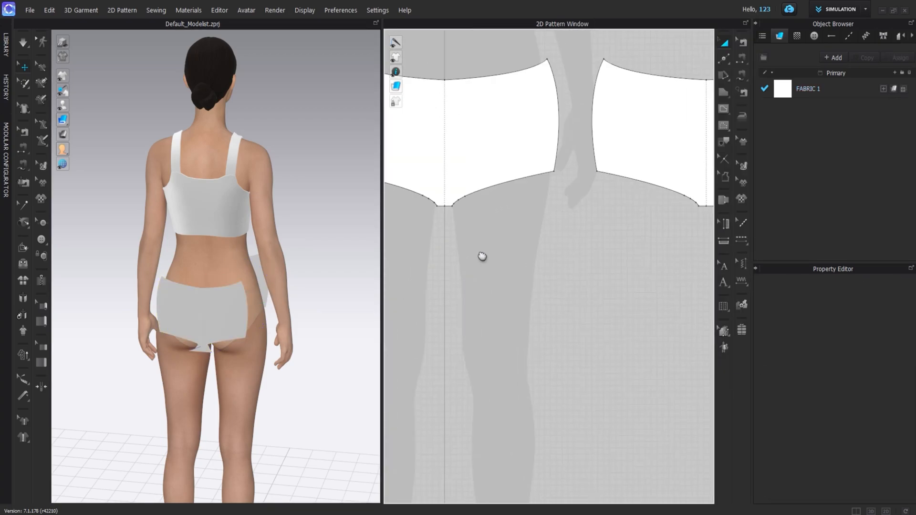
left_click(741, 75)
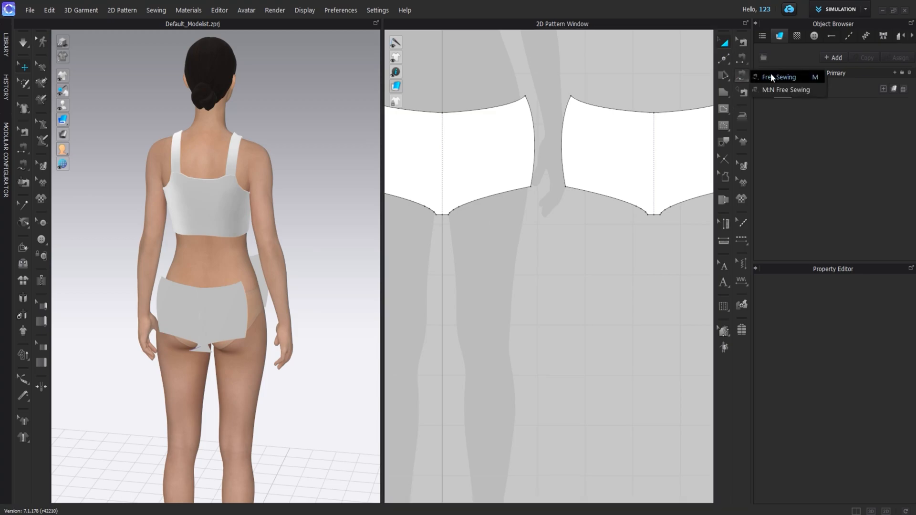
scroll(429, 223, "up", 3)
scroll(445, 218, "down", 3)
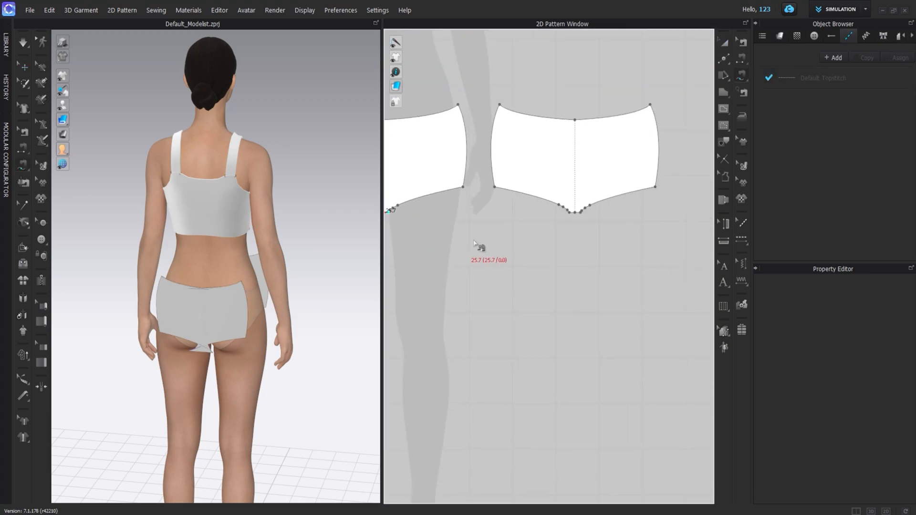
left_click(579, 216)
right_click_drag(225, 333, 241, 253)
left_click(567, 265)
middle_click_drag(467, 262, 527, 273)
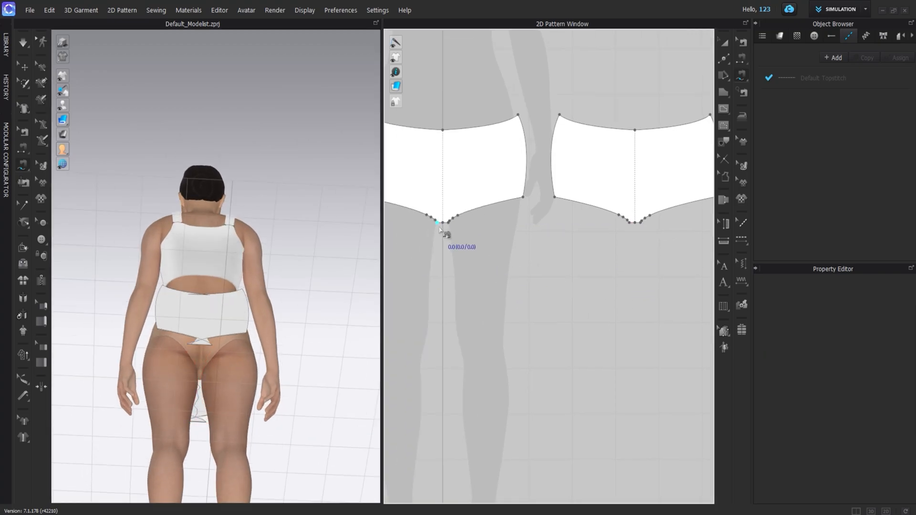
left_click(631, 226)
scroll(533, 195, "down", 3)
Sew both curved side seams of the front brief to the matching side edges of the back brief.
left_click(526, 143)
left_click(547, 196)
right_click_drag(248, 276, 410, 310)
left_click(424, 142)
left_click(648, 143)
left_click(652, 195)
Move the back brief panel in the 3D view close behind the avatar's hips.
left_click(724, 43)
right_click_drag(286, 324, 377, 287)
left_click(303, 307)
left_click_drag(326, 308, 286, 309)
right_click_drag(286, 310, 312, 317)
left_click(201, 318)
right_click_drag(203, 326, 186, 341)
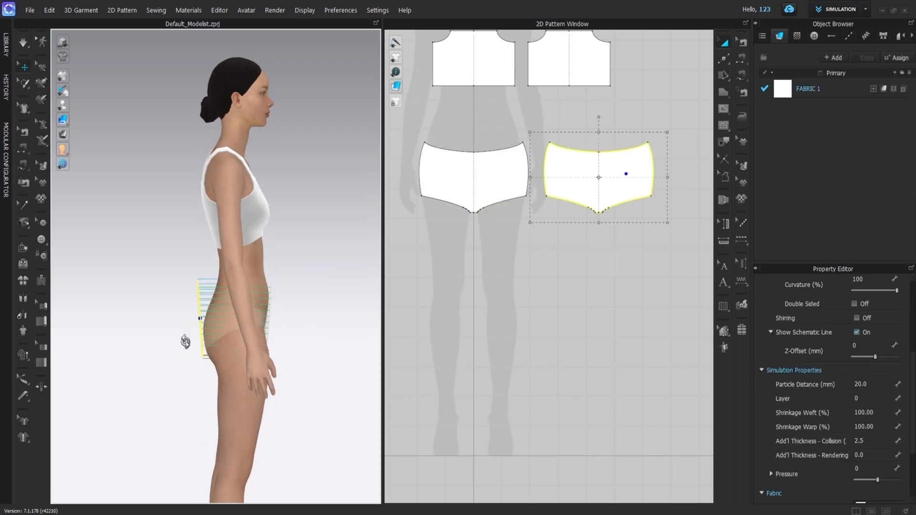
left_click(197, 300)
right_click_drag(222, 261, 220, 265)
left_click_drag(232, 299, 238, 299)
Simulate the briefs and pull the cloth around the hips and legs to settle the fit.
left_click(23, 43)
right_click_drag(286, 318, 237, 352)
left_click(193, 352)
left_click(158, 346)
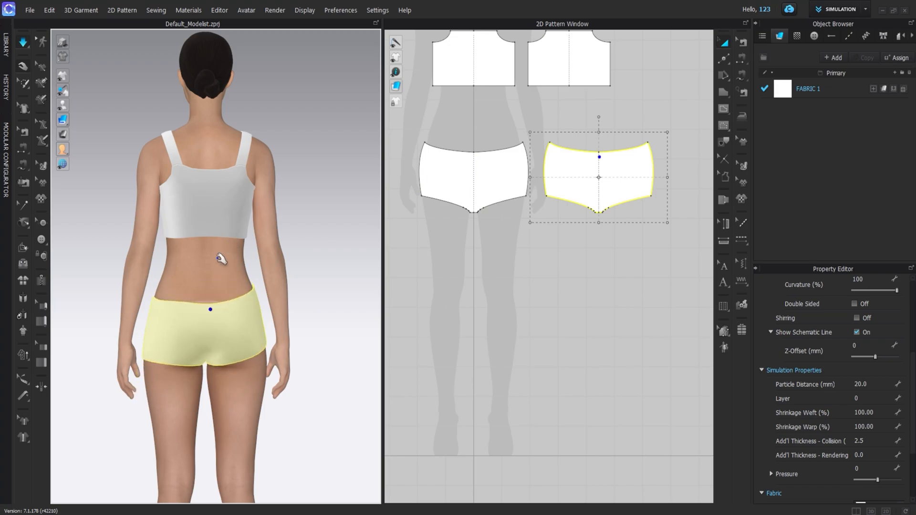
right_click_drag(244, 265, 61, 303)
left_click(315, 317)
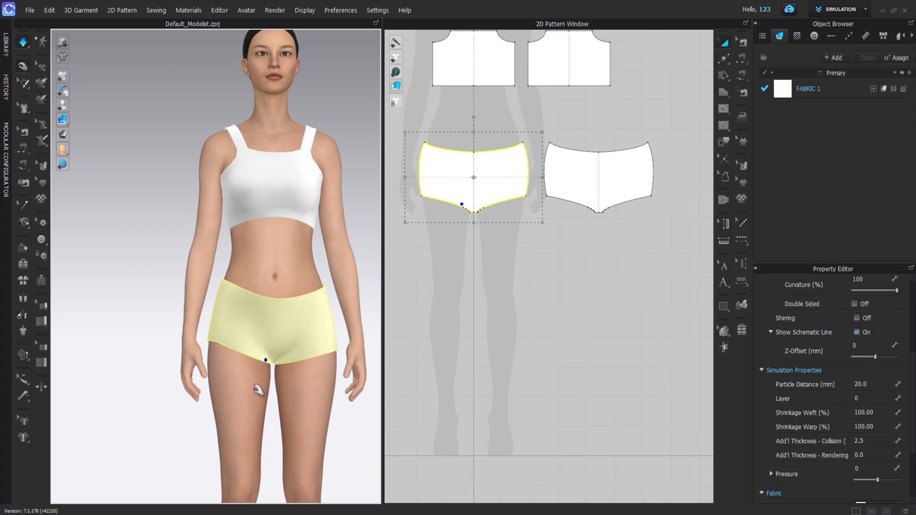
Move the two crotch corner points of the front brief pattern inward toward the centre line to narrow the crotch.
key("z")
scroll(491, 227, "up", 10)
left_click(455, 273)
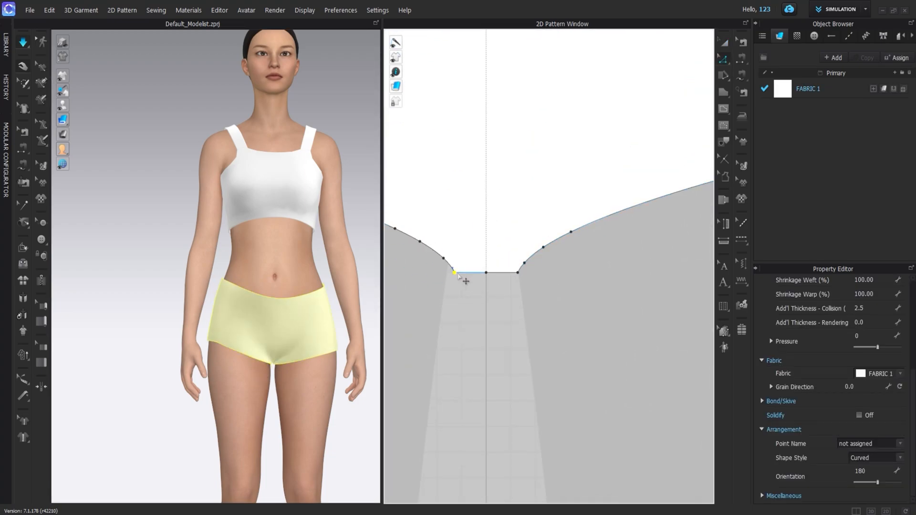
mouse_move(457, 278)
left_mouse_down()
mouse_move(483, 277)
mouse_move(459, 278)
left_mouse_up()
scroll(460, 278, "up", 3)
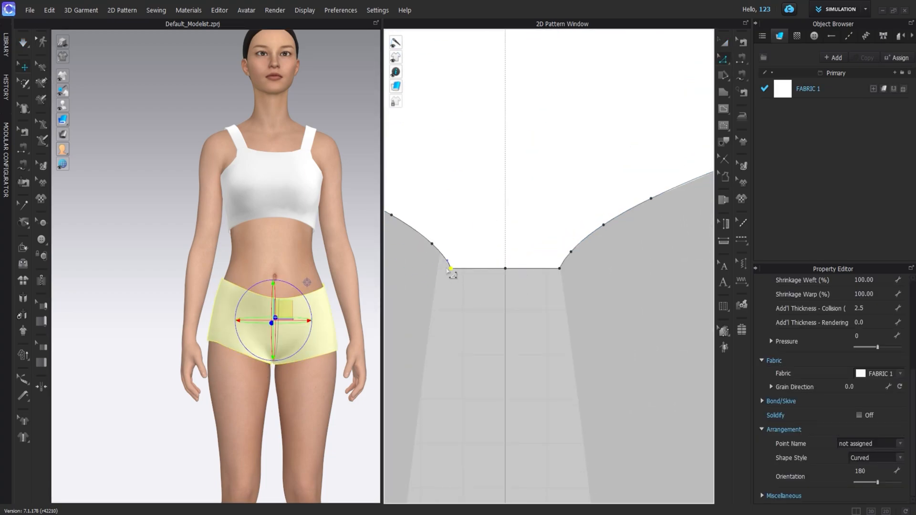
left_click(461, 263)
left_click(470, 267)
left_click(467, 265)
left_click(466, 262)
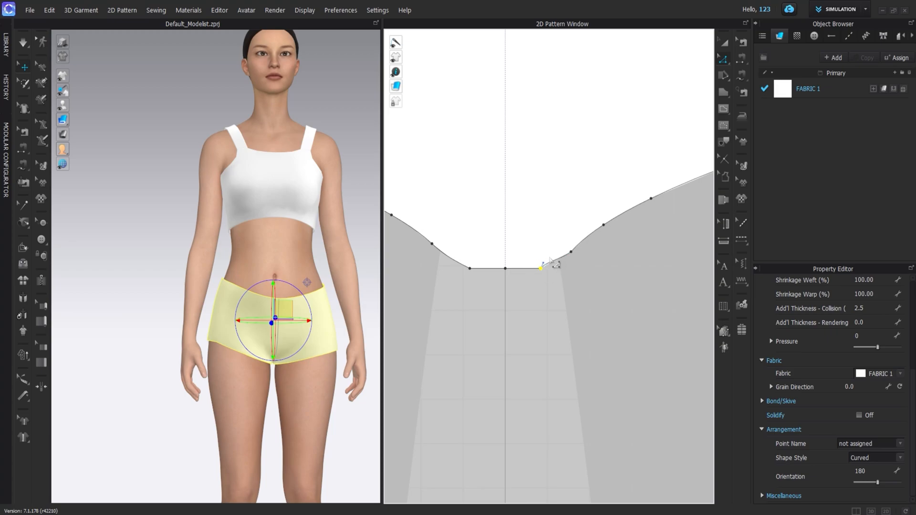
Move both crotch corner points of the back brief pattern inward toward the centre line and simulate the change.
scroll(556, 276, "down", 3)
scroll(559, 260, "up", 4)
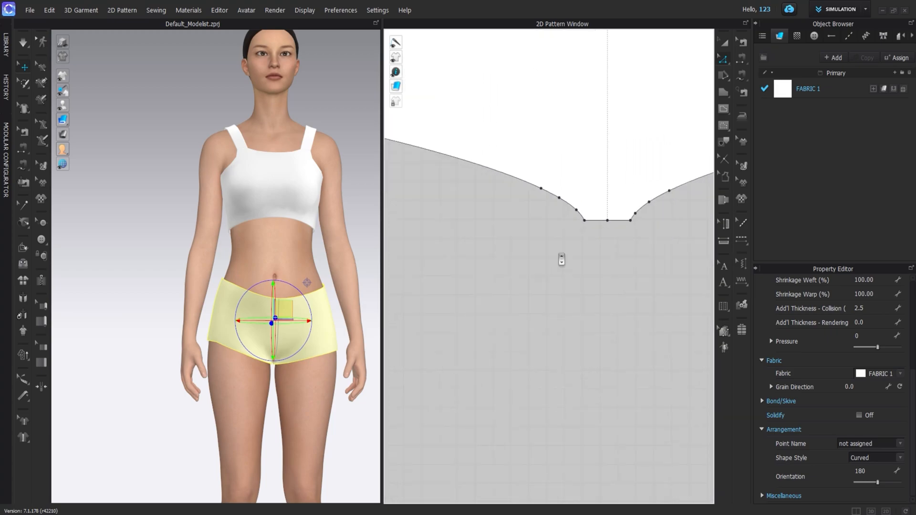
left_click(594, 210)
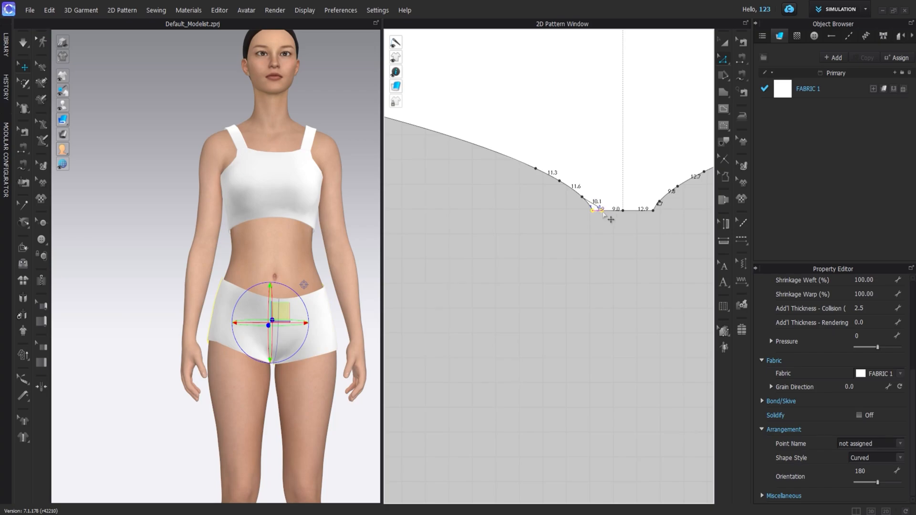
scroll(601, 211, "up", 2)
left_click_drag(603, 212, 592, 206)
middle_click_drag(614, 217, 543, 218)
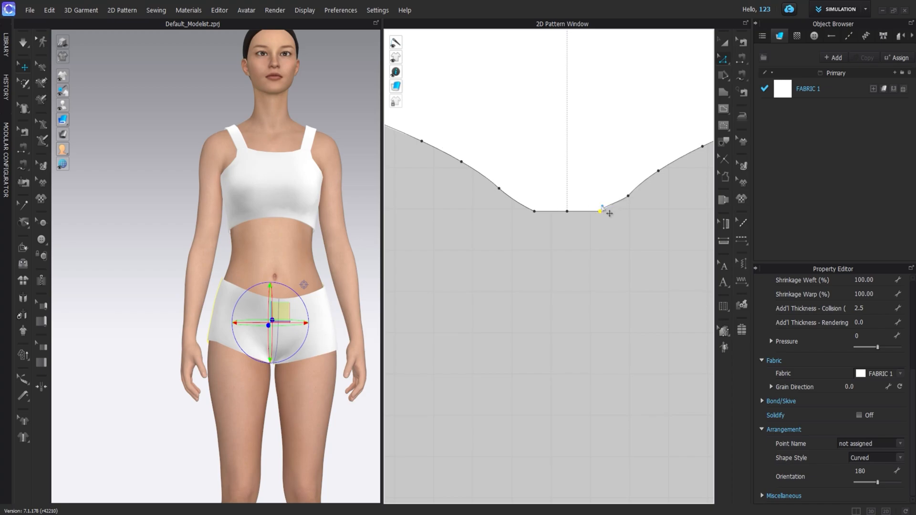
scroll(620, 244, "down", 2)
key("space")
right_click_drag(307, 300, 509, 312)
Raise the centre waist point of the back brief pattern and delete it to straighten the waistline.
scroll(303, 345, "down", 2)
key("shift+a")
scroll(294, 341, "down", 1)
key("shift+a")
scroll(509, 312, "down", 5)
middle_click_drag(509, 315, 532, 317)
scroll(541, 229, "up", 2)
left_click_drag(548, 196, 580, 208)
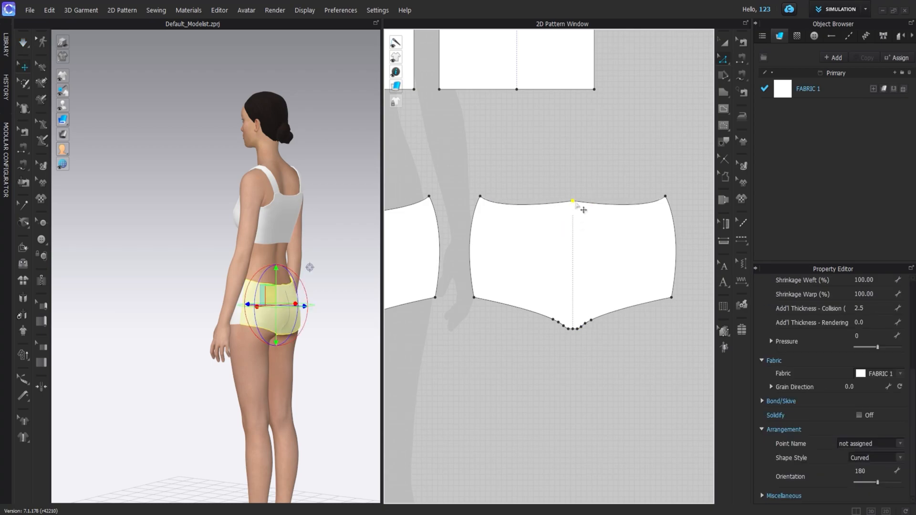
key("Delete")
Raise the centre waist point of the front brief pattern slightly and simulate the new waistline.
right_click_drag(291, 311, 351, 306)
left_click(287, 288)
scroll(544, 318, "down", 4)
middle_click_drag(544, 316, 602, 319)
scroll(496, 263, "up", 3)
left_click(484, 255)
scroll(498, 264, "up", 3)
left_click(495, 266)
left_click_drag(495, 266, 494, 258)
key("space")
scroll(499, 281, "down", 2)
right_click_drag(215, 315, 278, 313)
left_click(353, 243)
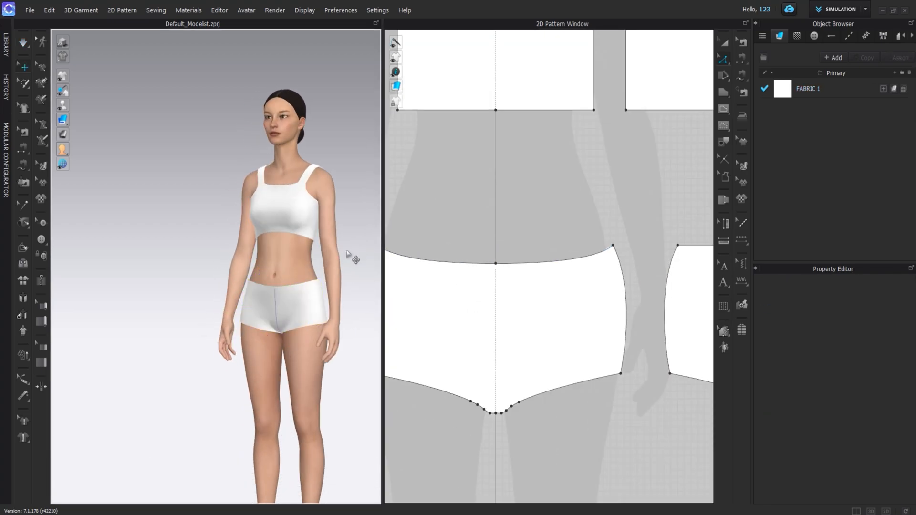
Draw a rectangular waistband about 345 mm wide and 17.6 mm high just above the front brief pattern.
right_click_drag(329, 333, 301, 316)
scroll(544, 324, "down", 4)
middle_click_drag(543, 324, 507, 308)
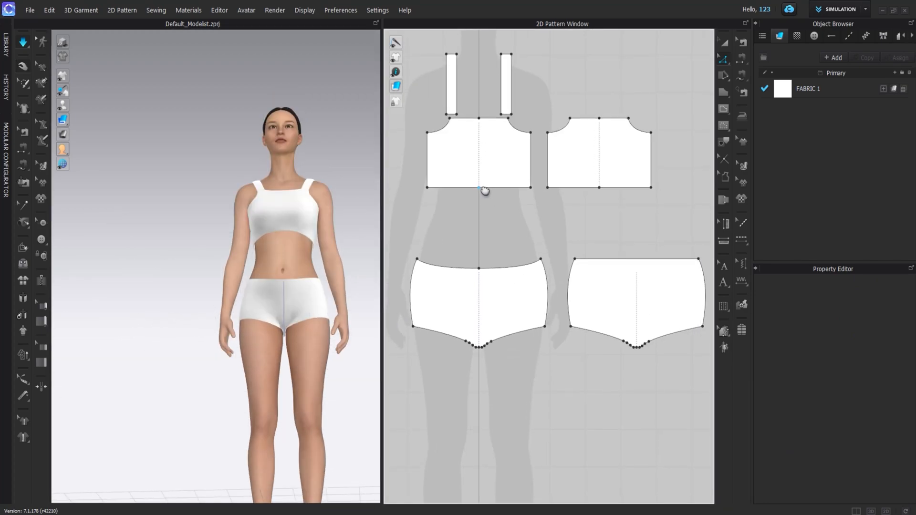
middle_click_drag(485, 190, 486, 197)
left_click(723, 98)
left_click(746, 96)
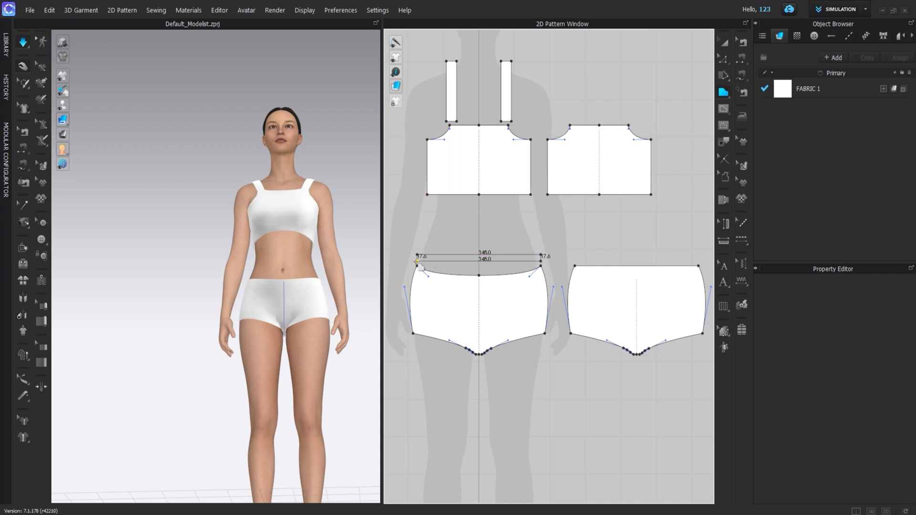
left_click(417, 261)
Stretch the waistband rectangle sideways from the front brief until it extends well over the back brief pattern.
left_click(724, 44)
middle_click_drag(557, 279, 528, 240)
left_click_drag(522, 219, 531, 219)
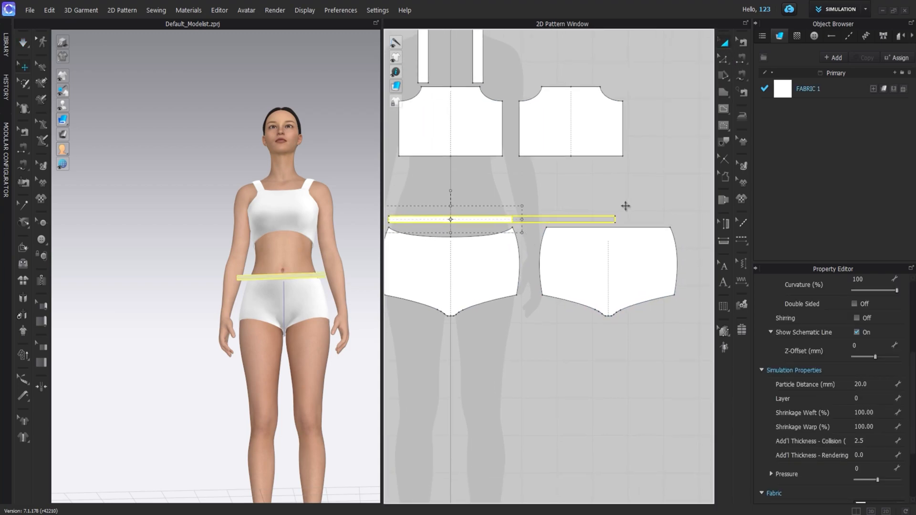
left_click_drag(624, 207, 627, 206)
Sew the waistband's lower edge to the front and back brief waistlines with Free Sewing.
middle_click_drag(627, 206, 663, 223)
left_click(745, 74)
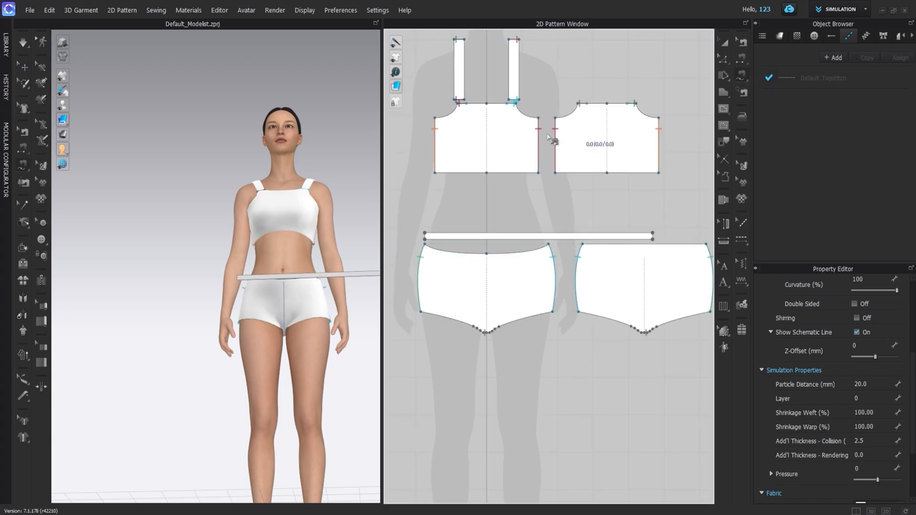
left_click(424, 245)
left_click(551, 240)
middle_click_drag(562, 249, 510, 245)
left_click(530, 240)
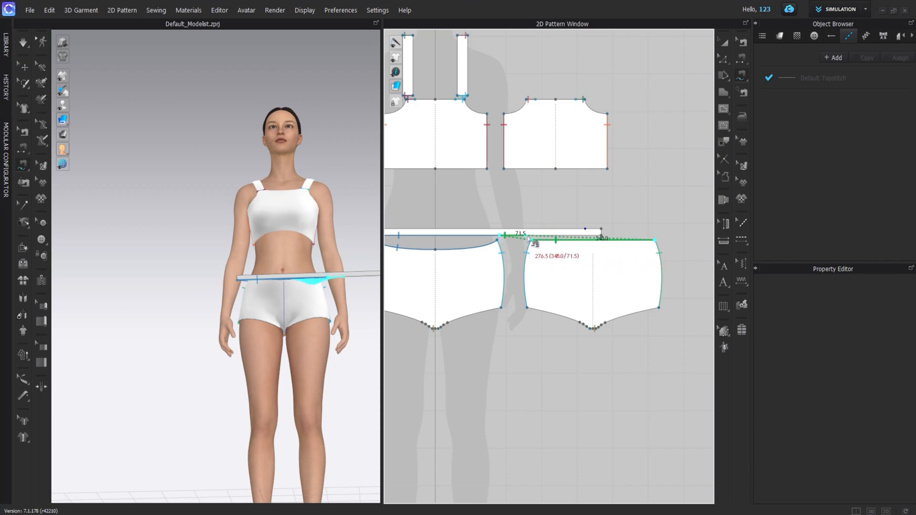
left_click(601, 236)
Simulate the sewn waistband and pull the back and side of the briefs into place on the avatar.
middle_click_drag(574, 245, 611, 258)
left_click(724, 43)
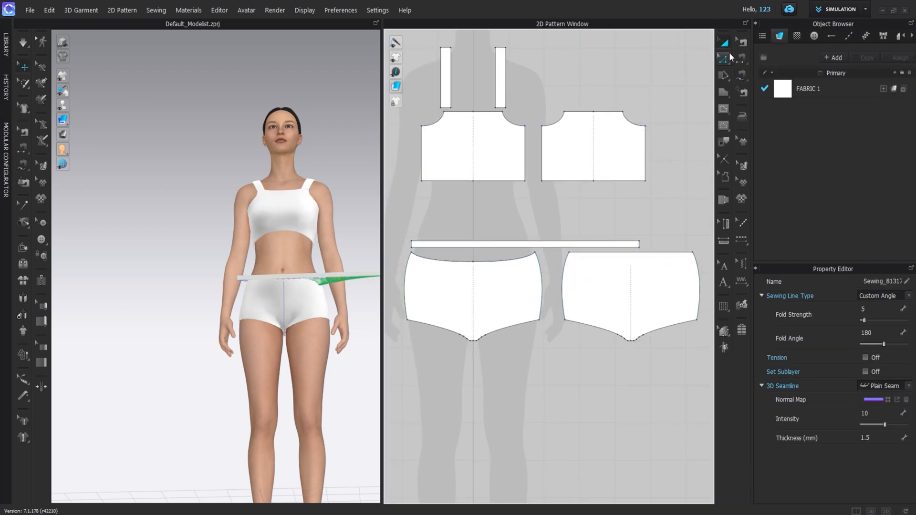
right_click_drag(286, 245, 436, 337)
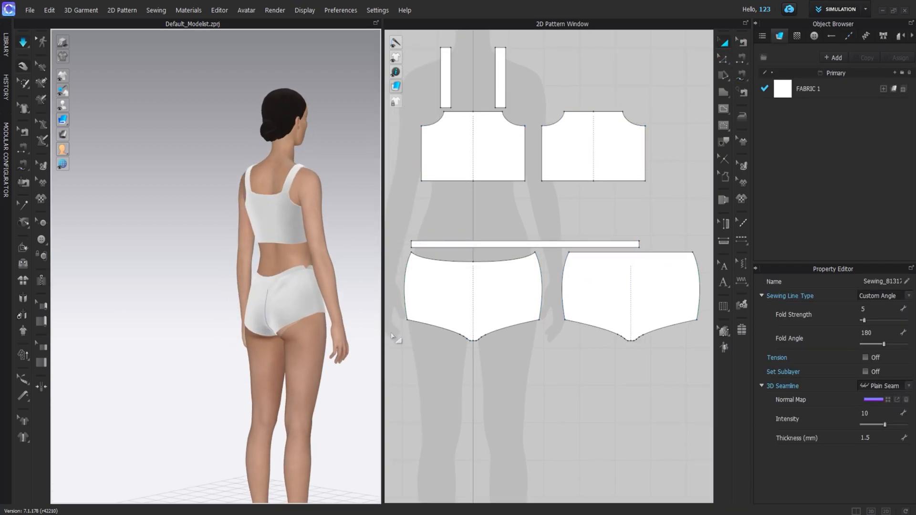
left_click(315, 333)
left_click(319, 312)
right_click_drag(289, 306, 327, 286)
left_click(244, 327)
left_click(209, 324)
left_click(299, 334)
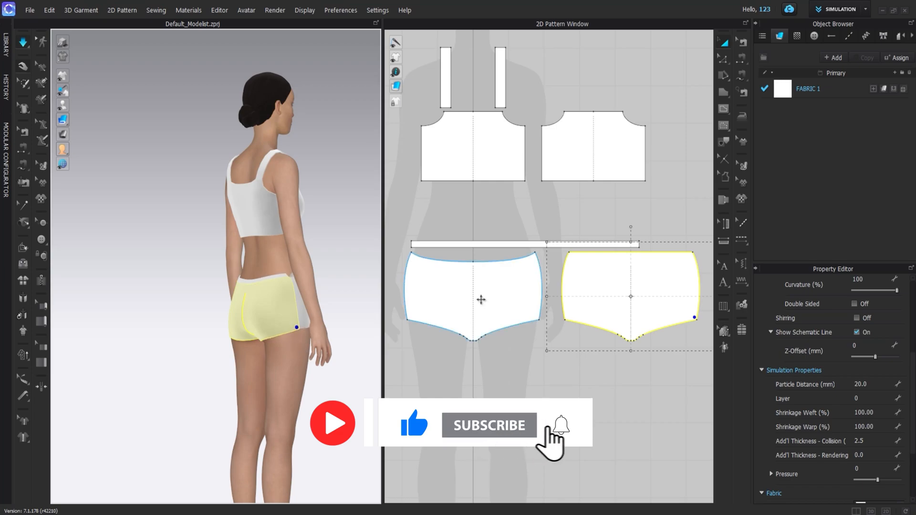
Sew the two short ends of the waistband together with Segment Sewing.
left_click(742, 59)
left_click(412, 247)
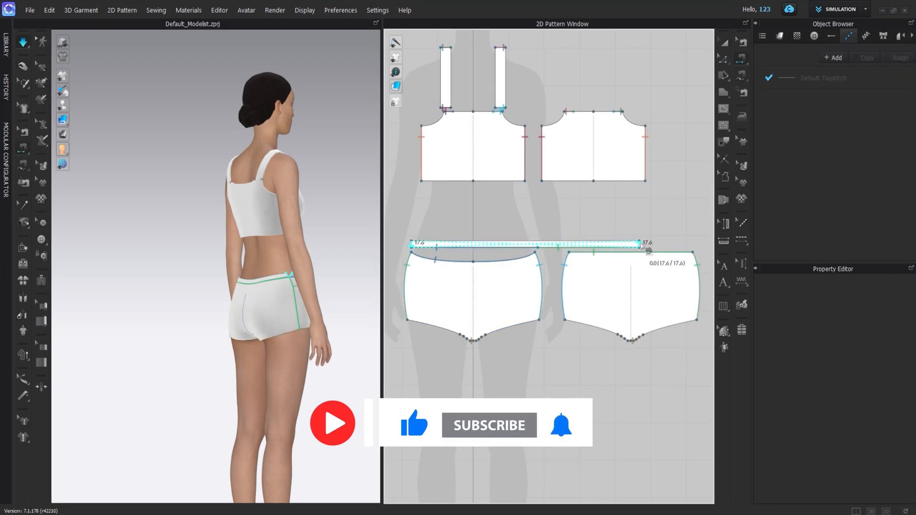
left_click(641, 246)
key("a")
Pull the simulated briefs around the legs and waist to even out their fit from several sides.
right_click_drag(303, 310, 266, 262)
left_click(309, 292)
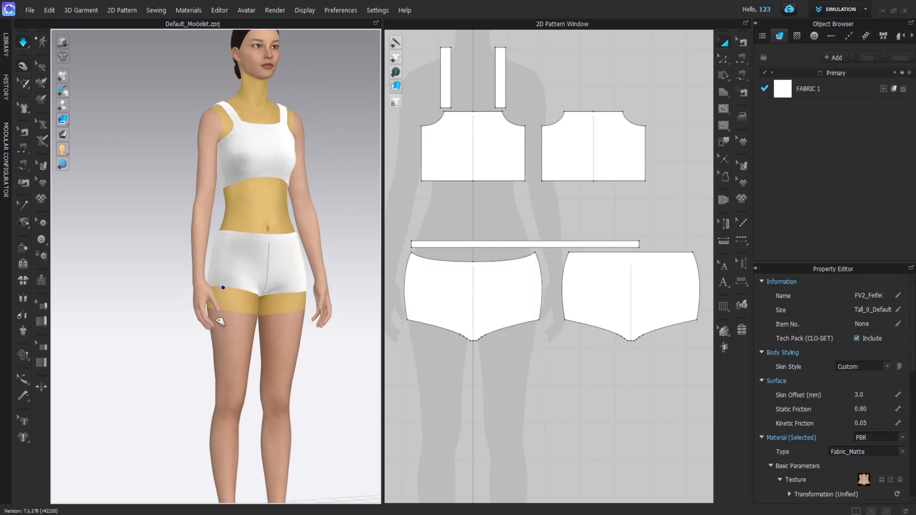
right_click_drag(257, 301, 280, 221)
left_click(231, 291)
right_click_drag(293, 291, 185, 285)
left_click(281, 273)
right_click_drag(282, 273, 295, 291)
Change the additional rendering thickness of the waistband and both brief patterns.
scroll(566, 278, "down", 5)
left_click_drag(654, 263, 527, 294)
scroll(840, 426, "down", 3)
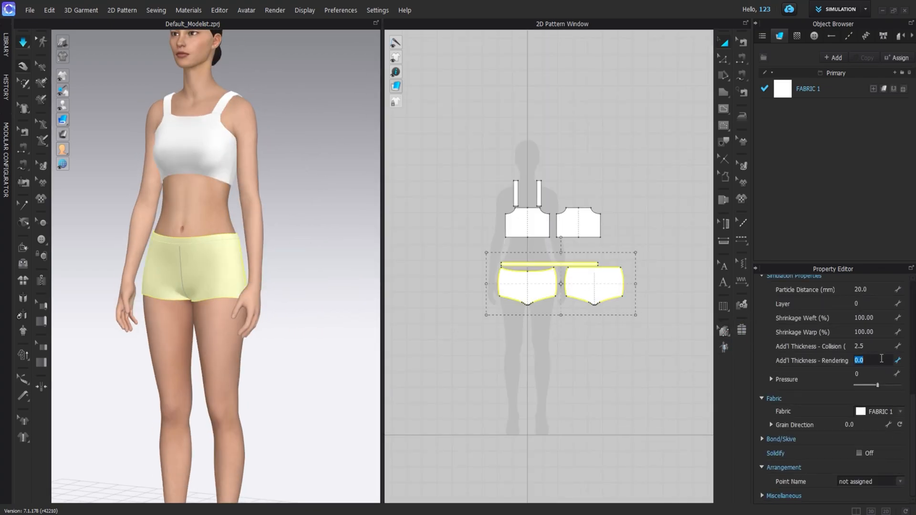
key("Return")
left_click(602, 361)
Pull the crop top's hem and sides during simulation to settle it evenly around the avatar's chest.
right_click_drag(208, 314, 616, 319)
left_click(202, 180)
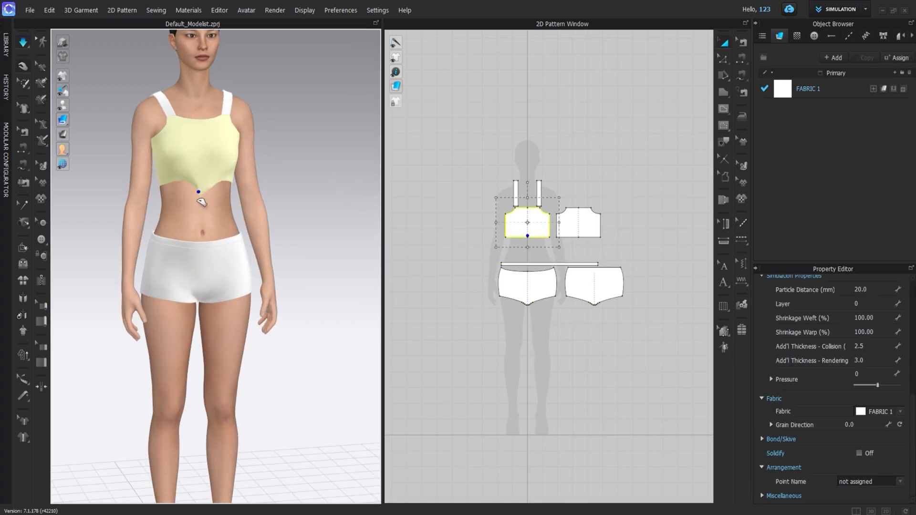
left_click(151, 193)
right_click_drag(292, 174, 343, 167)
left_click(207, 187)
right_click_drag(277, 229, 176, 233)
left_click(314, 228)
right_click_drag(313, 228, 255, 219)
left_click(237, 178)
left_click(283, 175)
right_click_drag(283, 175, 248, 189)
Adjust both shoulder straps on the simulated crop top so they lie evenly over the shoulders.
right_click_drag(267, 139, 257, 95)
left_click(200, 65)
left_click(241, 94)
left_click(241, 94)
left_click_drag(252, 94, 243, 98)
right_click_drag(177, 95, 194, 98)
left_click_drag(187, 97, 207, 97)
right_click_drag(207, 164, 414, 153)
left_click(476, 139)
scroll(417, 177, "down", 5)
left_click_drag(200, 98, 200, 88)
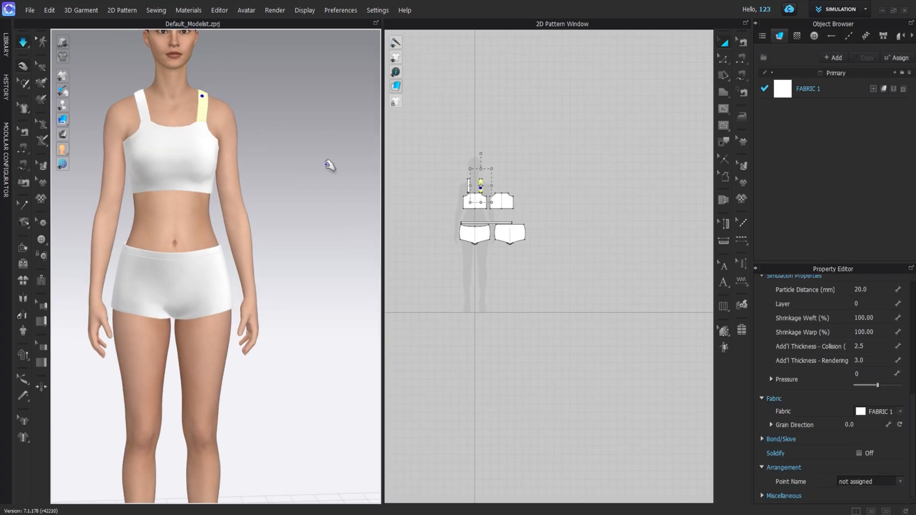
left_click(248, 148)
Offset the crop top's front and back hem lines as internal lines at 17 mm, and cut and sew them into hem bands.
scroll(507, 245, "up", 8)
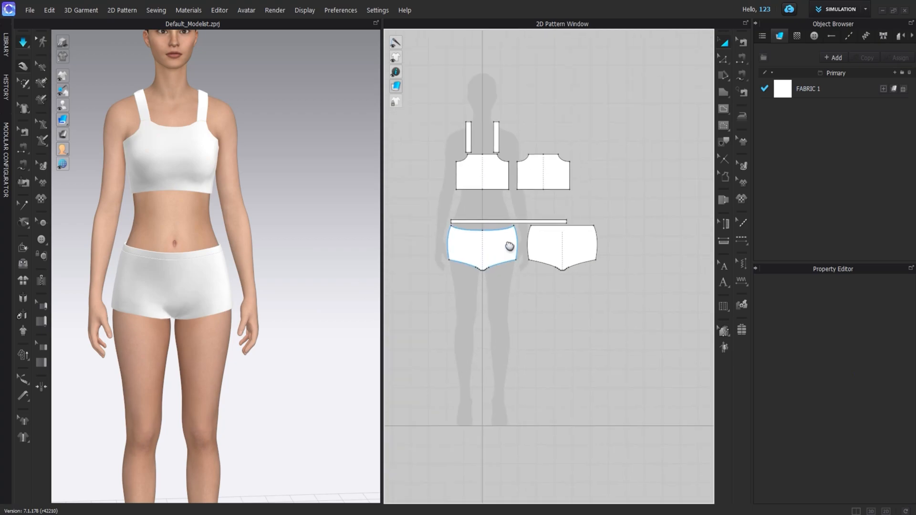
key("z")
left_click(519, 193)
left_click(446, 192, "shift")
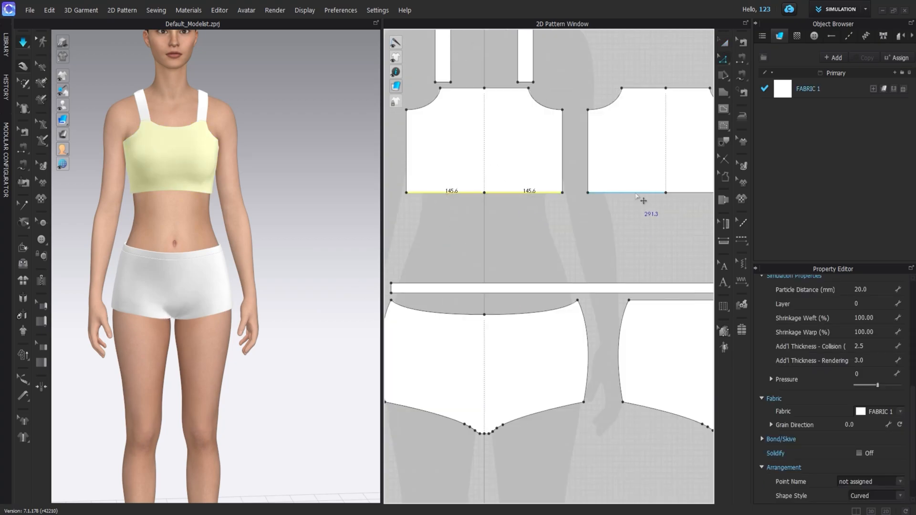
left_click(633, 193, "shift")
middle_click_drag(711, 203, 625, 205)
left_click(630, 194, "shift")
right_click(630, 194)
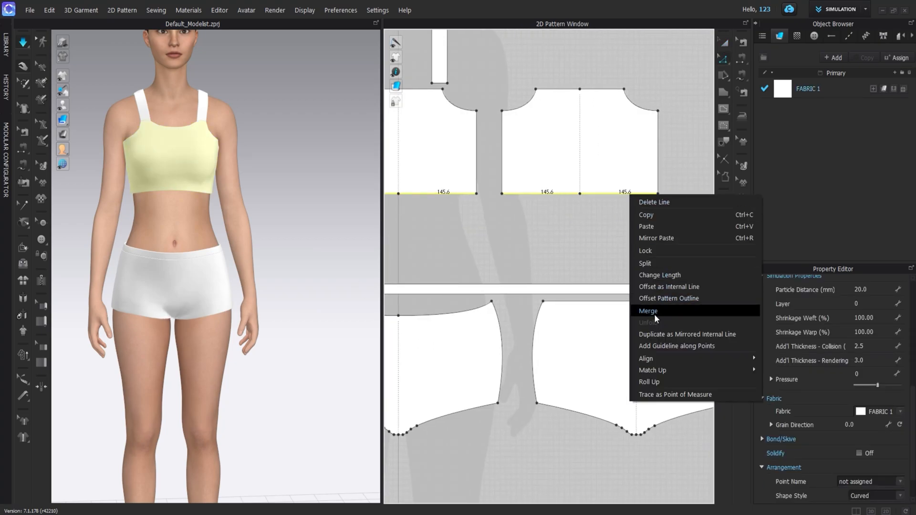
left_click(663, 286)
left_click(499, 224)
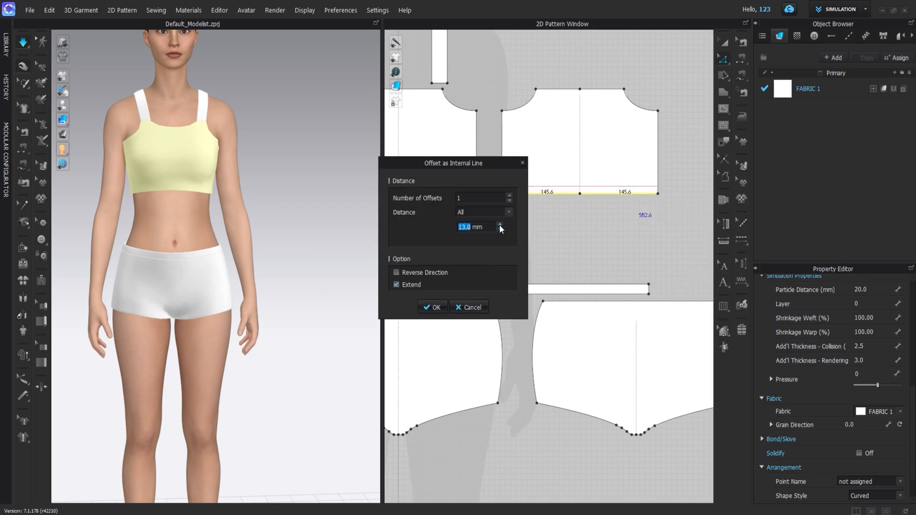
left_click(499, 224)
left_click(499, 224)
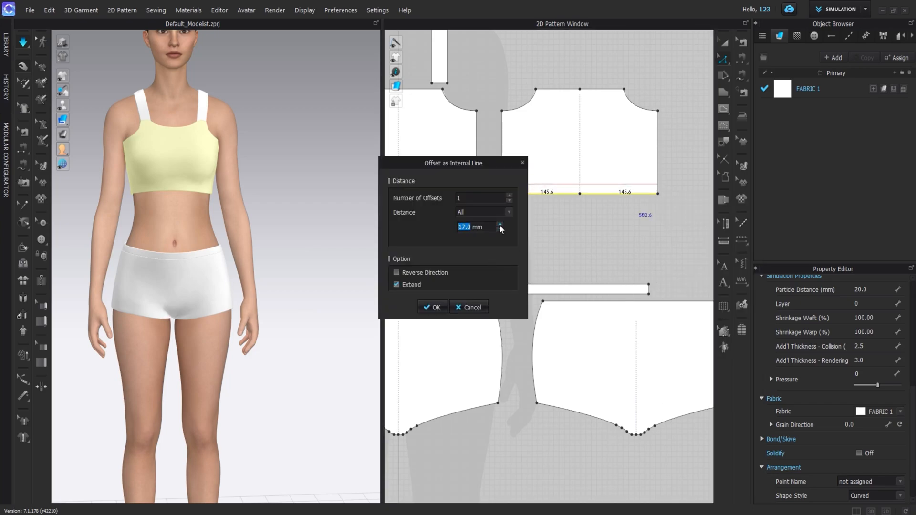
left_click(440, 309)
right_click(614, 184)
left_click(650, 345)
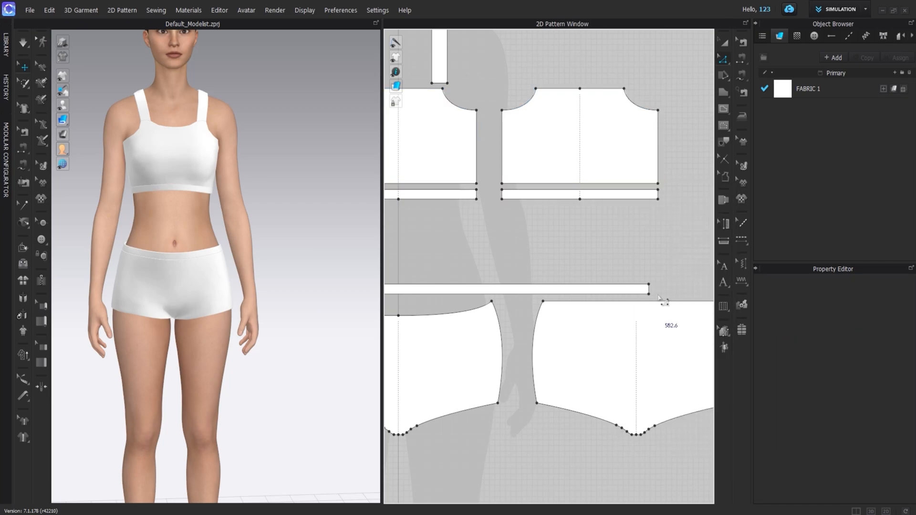
Simulate the garment and pull the crop top's new hem band so it settles evenly around the torso.
left_click(724, 42)
key("space")
right_click_drag(209, 188, 157, 190)
left_click(170, 185)
left_click_drag(171, 185, 155, 237)
right_click_drag(146, 209, 205, 210)
left_click_drag(139, 188, 137, 217)
Adjust the straps and sides of the simulated crop top from several angles to even out its fit.
left_click(246, 74)
right_click_drag(245, 75, 272, 94)
left_click_drag(118, 102, 172, 89)
left_click(189, 96)
right_click_drag(305, 109, 278, 94)
left_click(278, 94)
right_click_drag(208, 177, 126, 156)
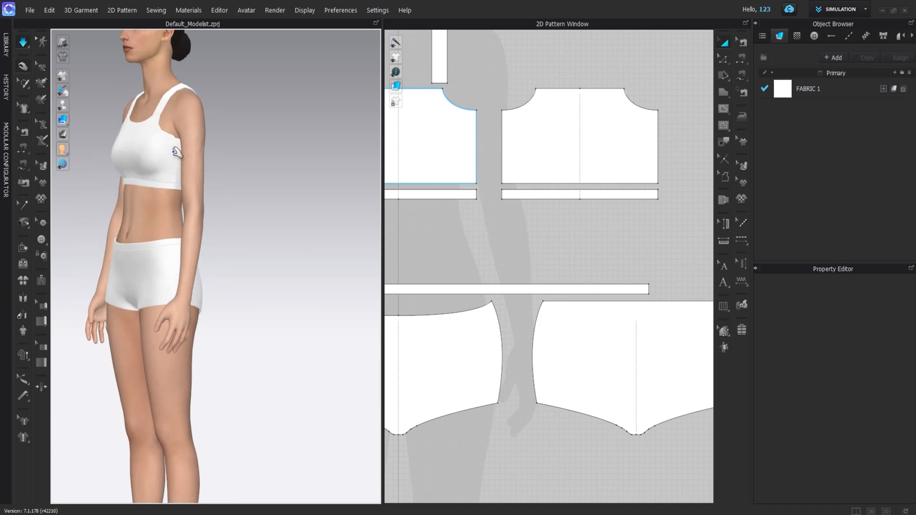
left_click(174, 152)
right_click_drag(189, 154, 107, 154)
left_click(194, 159)
left_click_drag(209, 132, 218, 148)
right_click_drag(223, 146, 313, 206)
Select the curved leg-opening segments on one half of the front brief pattern.
left_click(466, 245)
scroll(463, 248, "down", 3)
scroll(427, 362, "up", 4)
middle_click_drag(426, 363, 526, 319)
middle_click_drag(598, 352, 551, 315)
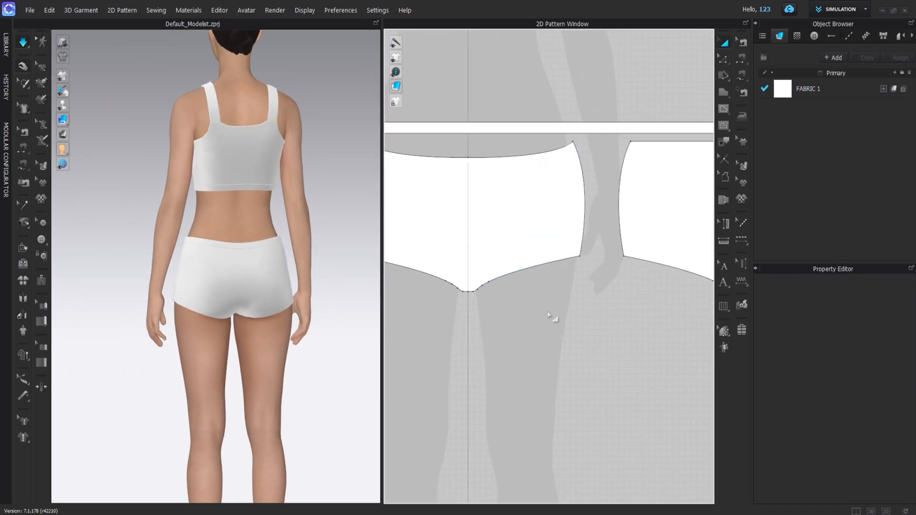
scroll(499, 277, "up", 3)
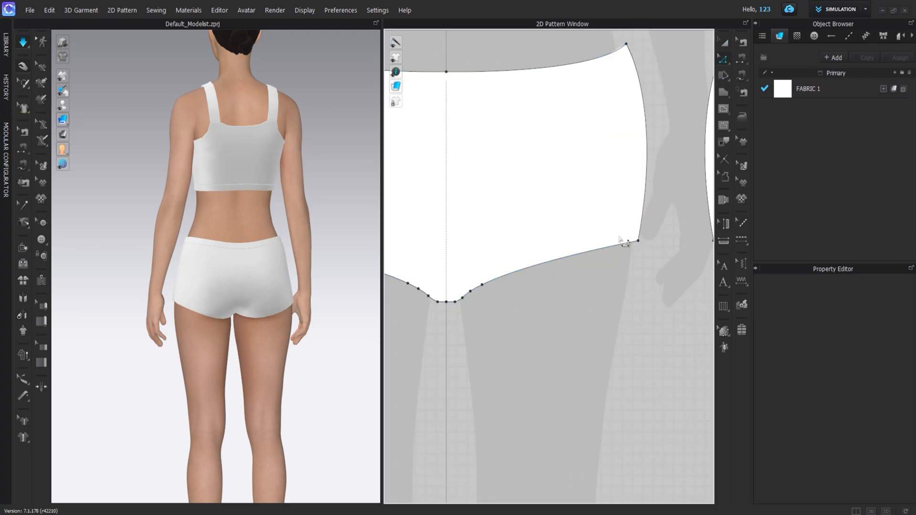
left_click(487, 283)
scroll(486, 293, "up", 3)
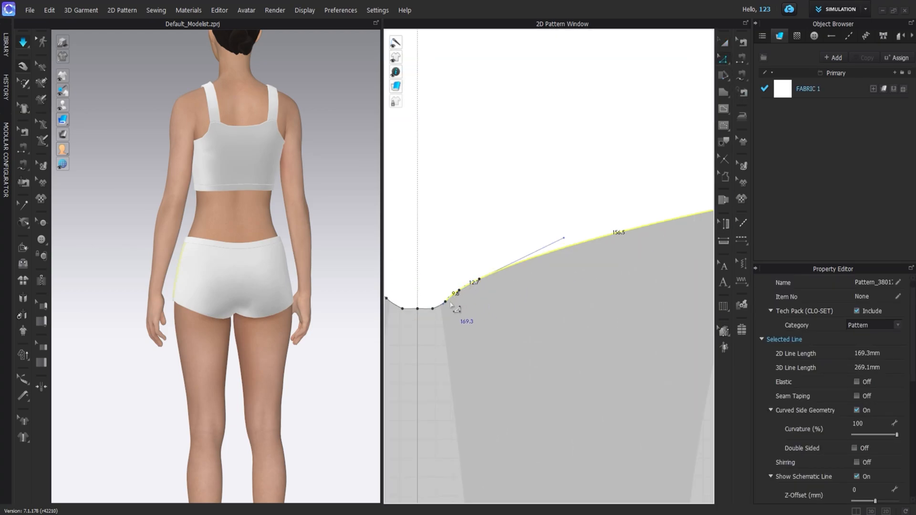
left_click(446, 306, "shift")
scroll(449, 306, "up", 2)
left_click(441, 315, "shift")
left_click(439, 317, "shift")
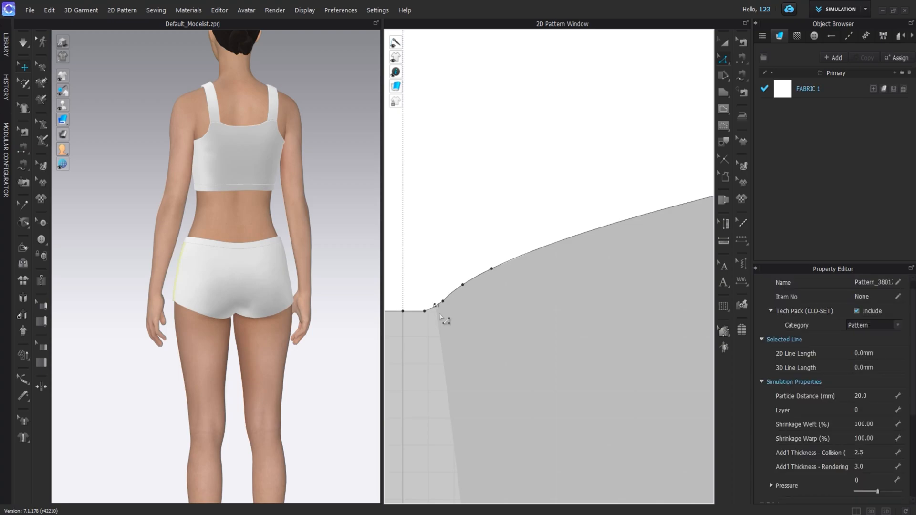
left_click(453, 292, "shift")
left_click(481, 277, "shift")
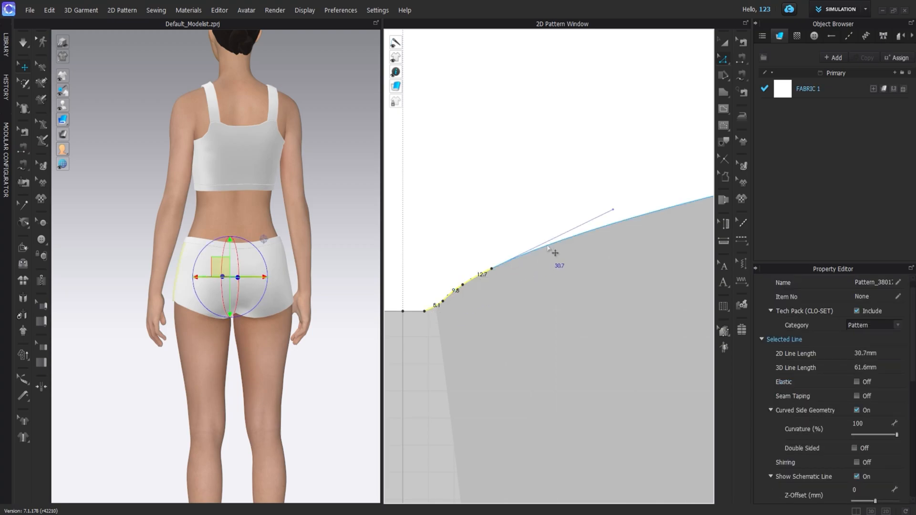
left_click(545, 248, "shift")
Add the remaining leg-opening segments of the front and back brief patterns to the selection.
scroll(546, 252, "down", 2)
scroll(428, 291, "up", 4)
middle_click_drag(428, 292, 500, 290)
left_click(423, 236, "shift")
mouse_move(424, 237)
middle_mouse_down()
mouse_move(510, 248)
mouse_move(419, 233)
middle_mouse_up()
left_click(424, 208, "shift")
scroll(437, 247, "down", 5)
scroll(601, 203, "up", 2)
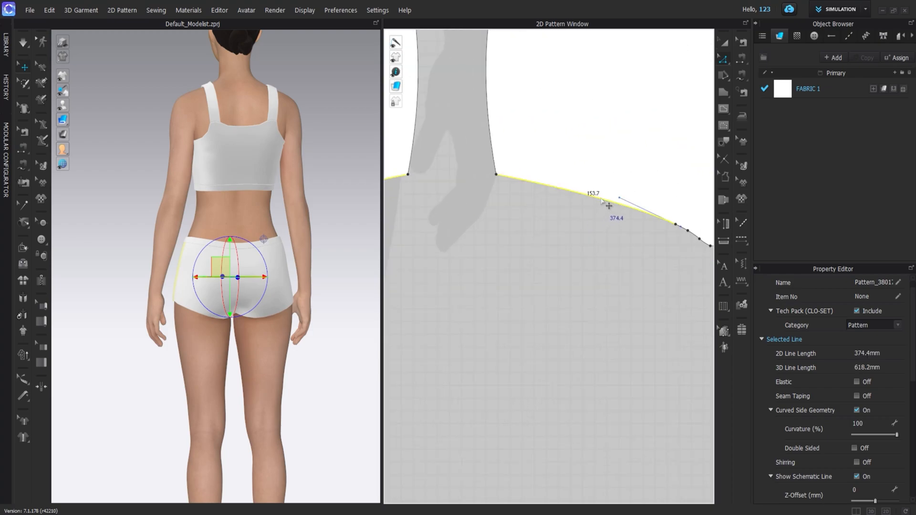
left_click(602, 200, "shift")
middle_click_drag(701, 227, 535, 213)
scroll(535, 214, "up", 3)
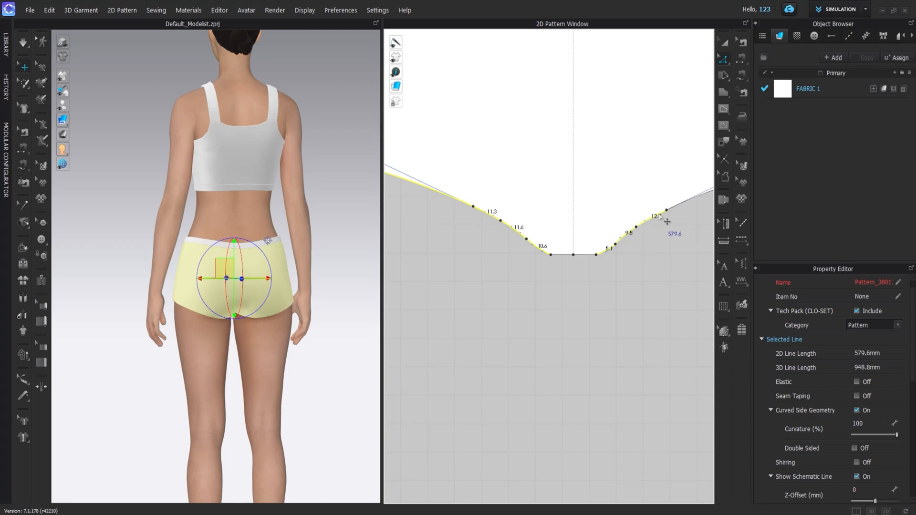
middle_click_drag(685, 207, 578, 204)
left_click(579, 206, "shift")
right_click(568, 202)
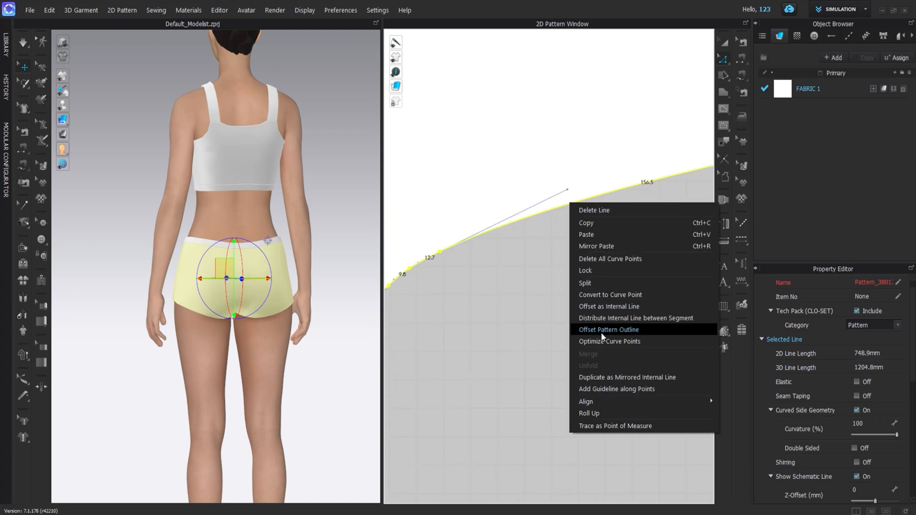
left_click(600, 332)
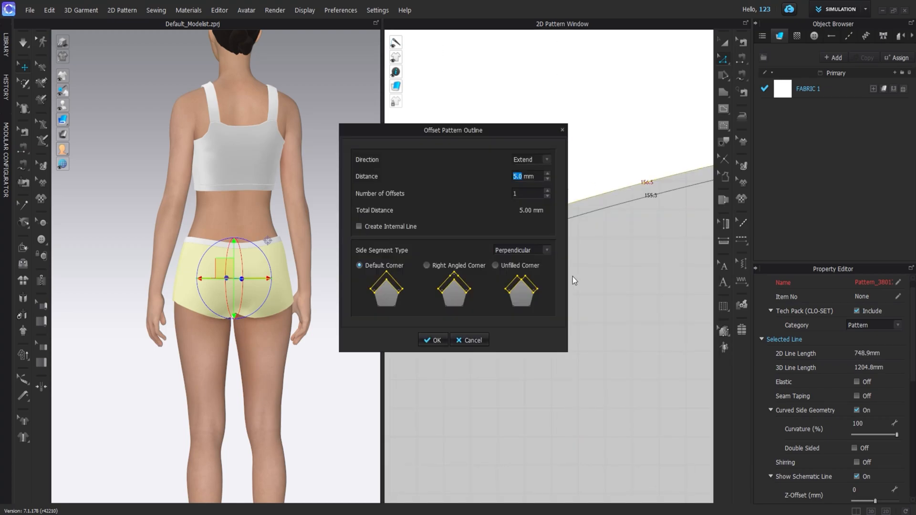
left_click(562, 130)
Offset the selected leg-opening edges of both brief patterns as internal lines with a reduced distance.
right_click(586, 199)
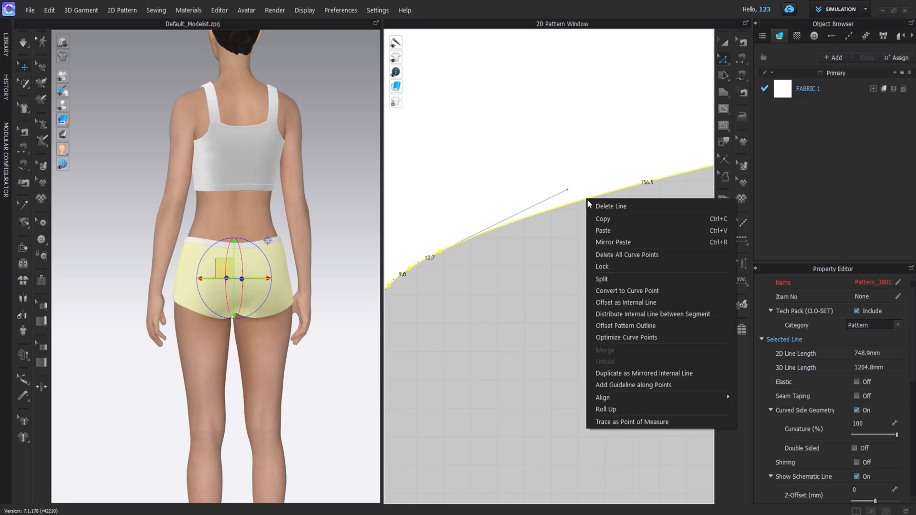
left_click(637, 305)
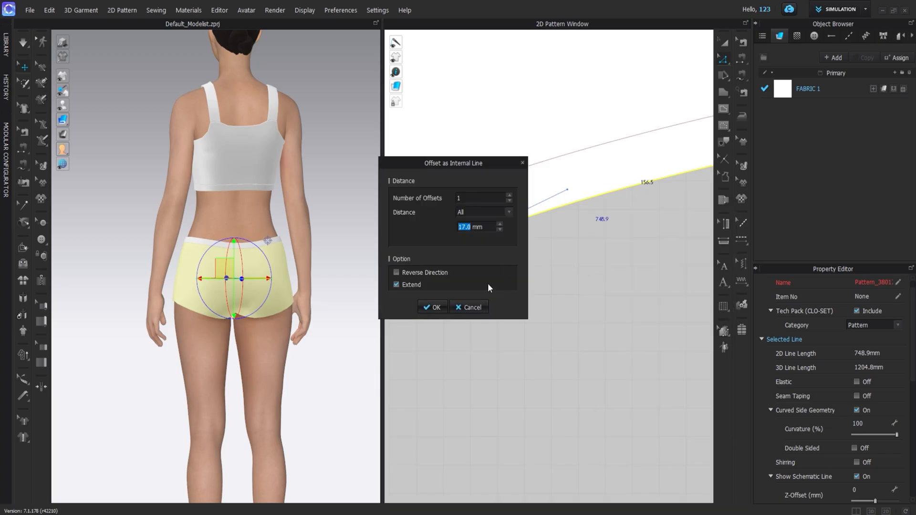
left_click(500, 229)
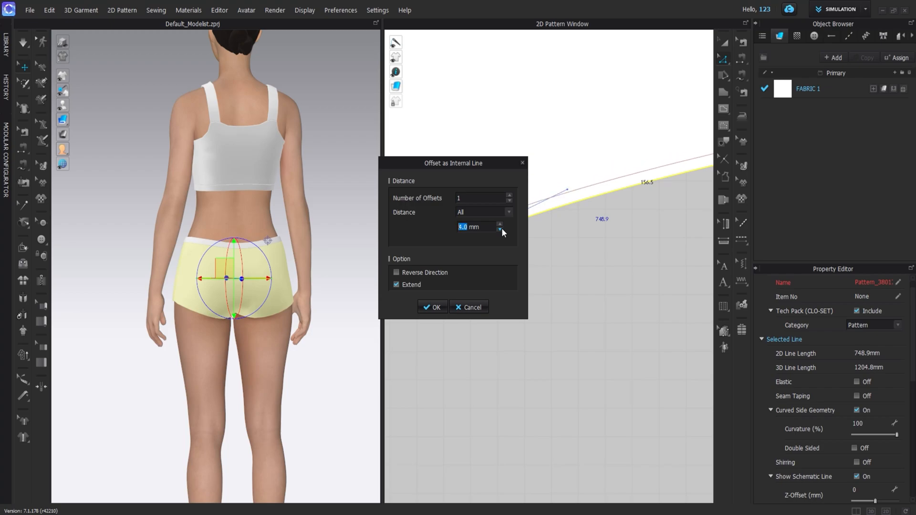
left_click(500, 223)
left_click(436, 307)
right_click_drag(291, 296, 459, 291)
scroll(496, 267, "down", 5)
scroll(497, 288, "up", 6)
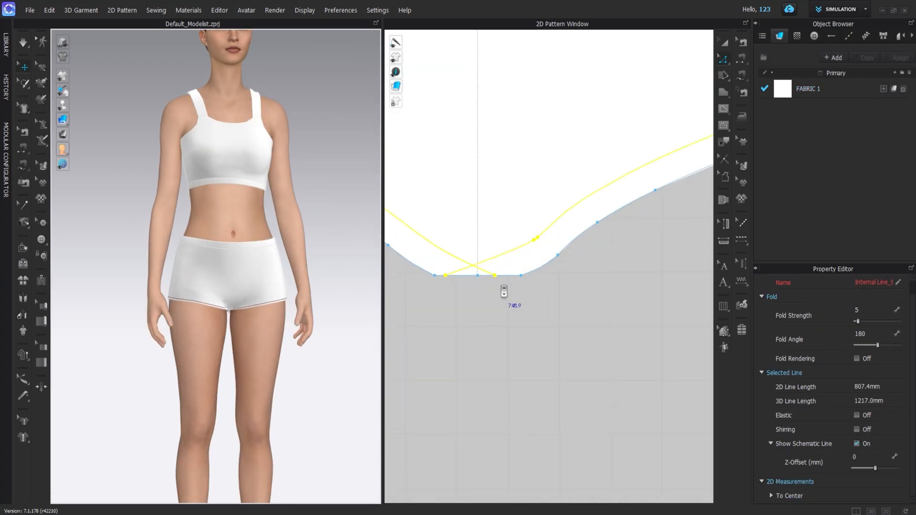
scroll(504, 291, "down", 5)
scroll(583, 164, "up", 2)
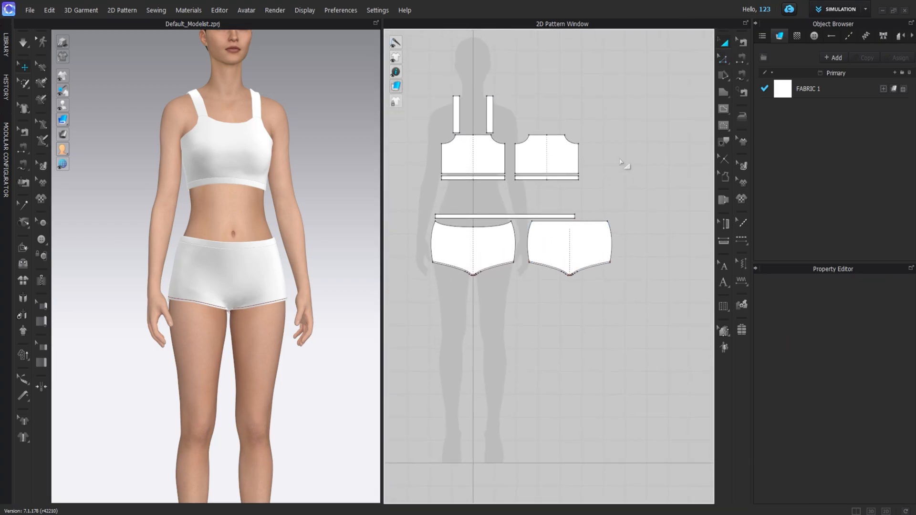
Switch to the UV Editor workspace and start moving the garment's UV pieces into the 0-to-1 tile.
left_click(865, 9)
left_click(842, 121)
middle_click_drag(573, 268, 512, 165)
scroll(544, 198, "up", 5)
left_click(544, 197)
left_click(469, 193, "shift")
scroll(490, 201, "down", 3)
left_click_drag(516, 140, 561, 254)
left_click_drag(477, 117, 534, 226)
left_click(500, 89)
Arrange the remaining UV pieces, including the narrow bands, so that the whole layout fits inside the 0-to-1 tile.
middle_click_drag(445, 78, 485, 120)
left_click_drag(610, 71, 439, 156)
left_click_drag(545, 122, 595, 237)
left_click(572, 260)
scroll(550, 267, "up", 4)
left_click(527, 151)
left_click(574, 129, "shift")
left_click_drag(573, 131, 496, 80)
left_click_drag(546, 197, 546, 176)
left_click_drag(640, 194, 640, 176)
left_click(615, 276)
left_click(615, 252)
scroll(551, 191, "down", 4)
scroll(592, 324, "down", 3)
Save a UV snapshot of all the pieces as "Bikni Set UV" in PNG format on the D: drive.
key("ctrl+a")
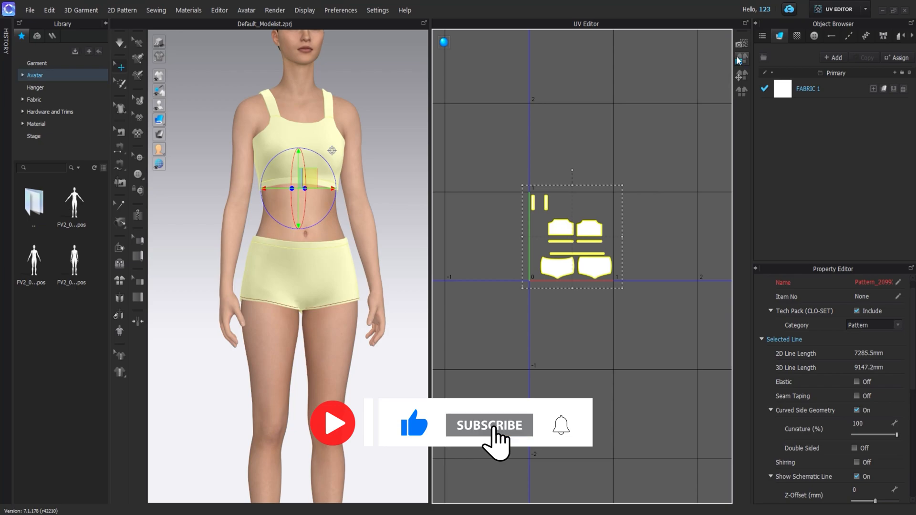
left_click(739, 46)
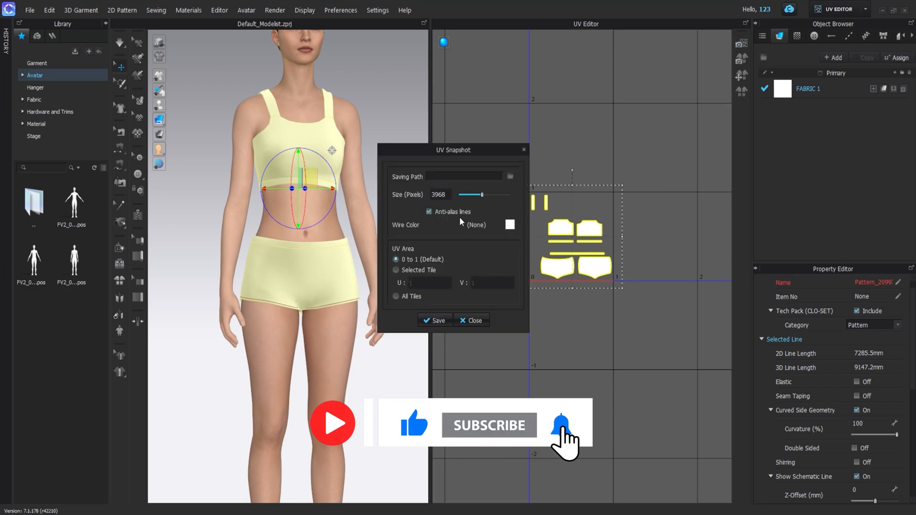
left_click(507, 178)
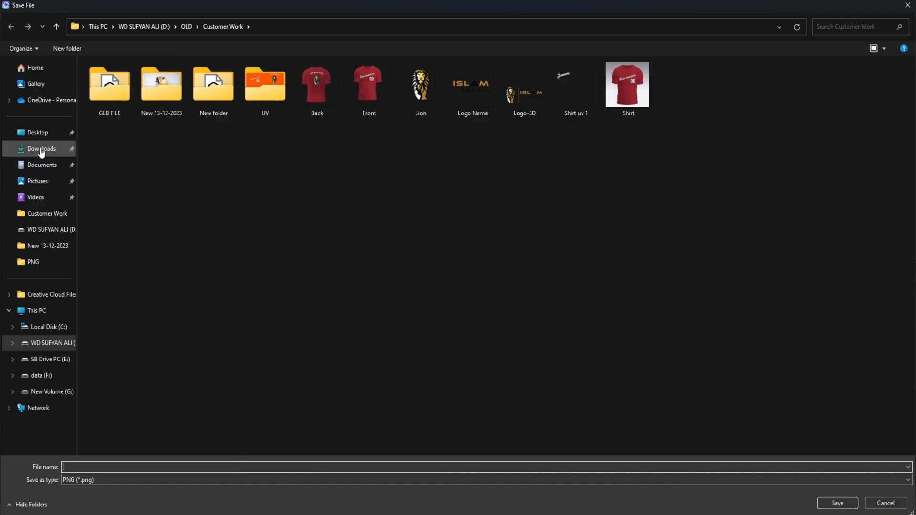
left_click(48, 343)
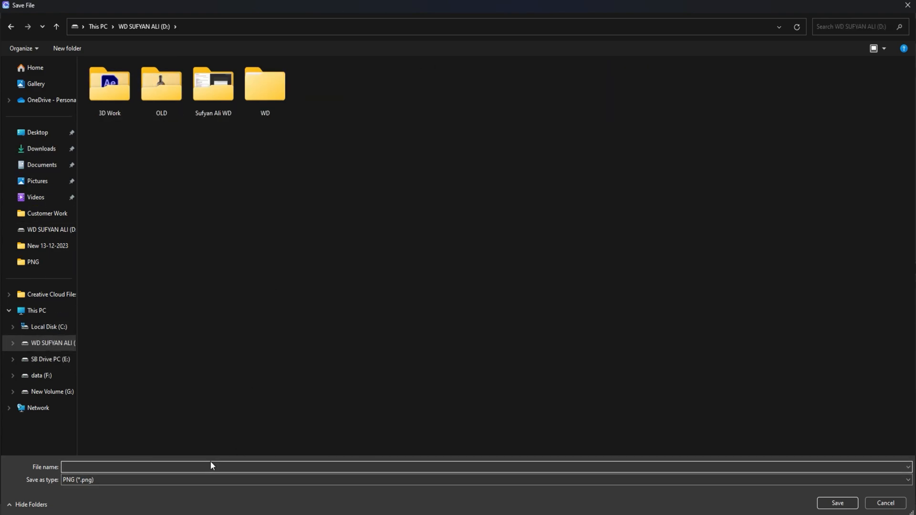
type("Bikni Set UV")
key("Return")
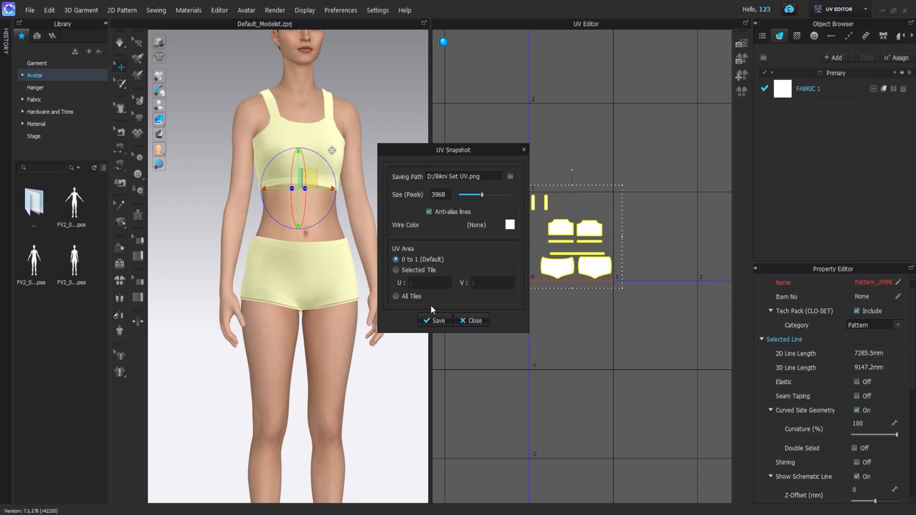
left_click(435, 320)
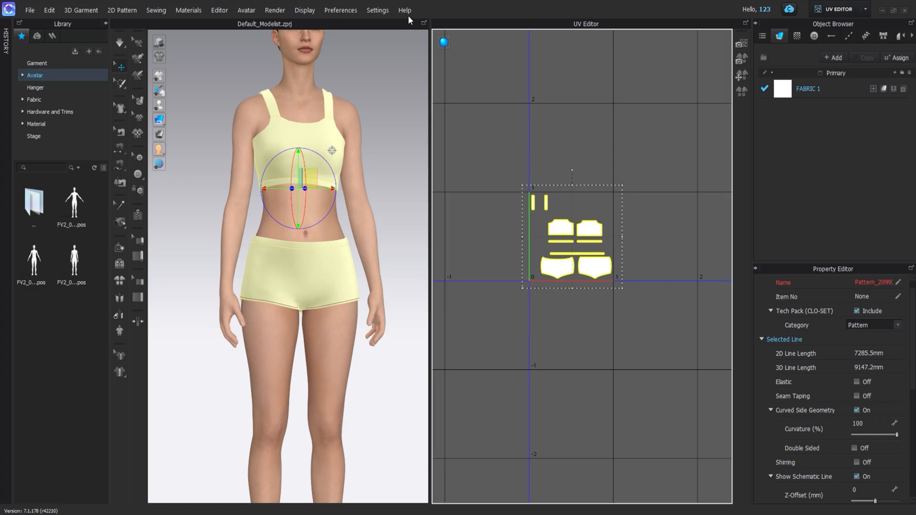
Return to the Simulation workspace and load the pink printed image as the texture of FABRIC 1.
left_click(828, 86)
left_click(866, 9)
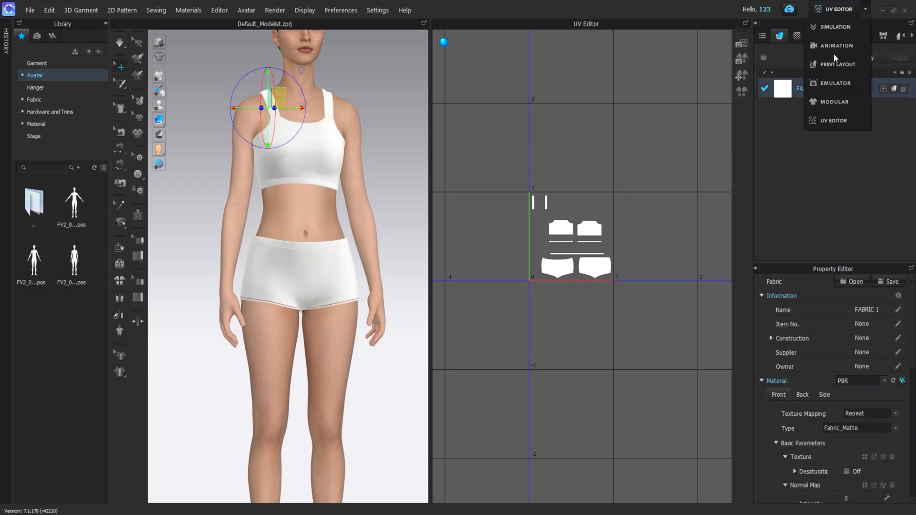
left_click(833, 27)
left_click(857, 89)
scroll(880, 418, "down", 3)
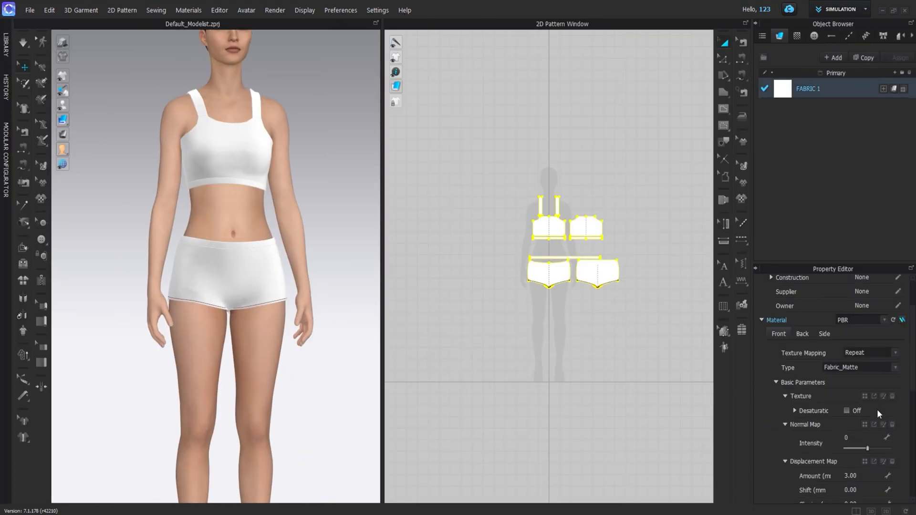
left_click(865, 396)
double_click(308, 79)
Set the texture mapping of FABRIC 1 to Unified and check the print placement on the patterns.
left_click(893, 353)
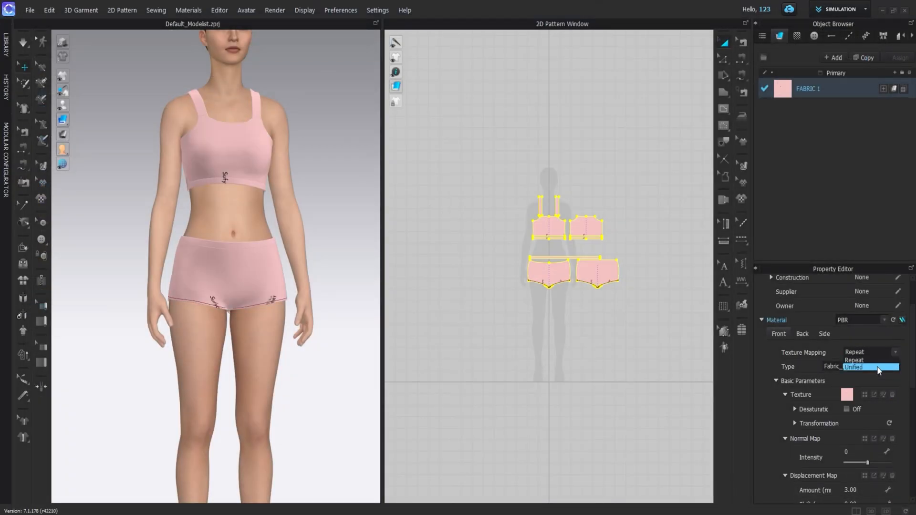
left_click(858, 365)
left_click(425, 308)
mouse_move(237, 162)
right_mouse_down()
mouse_move(363, 165)
mouse_move(180, 175)
mouse_move(582, 191)
mouse_move(672, 168)
mouse_move(192, 147)
mouse_move(363, 162)
mouse_move(237, 176)
right_mouse_up()
scroll(587, 287, "up", 7)
scroll(558, 293, "down", 5)
scroll(506, 194, "up", 7)
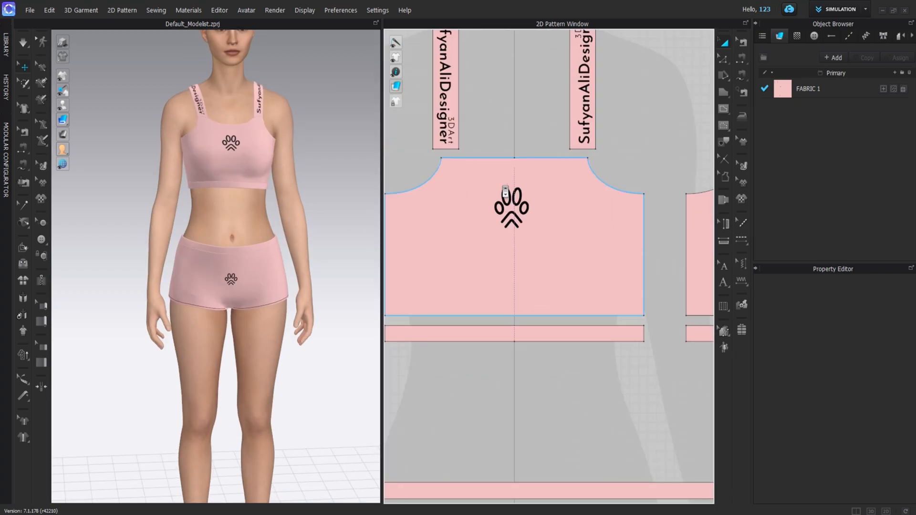
Add free topstitches along the crop top front's right side edge and armhole and the back piece's adjoining side edge.
scroll(503, 195, "down", 4)
scroll(535, 188, "up", 4)
middle_click_drag(545, 204, 563, 223)
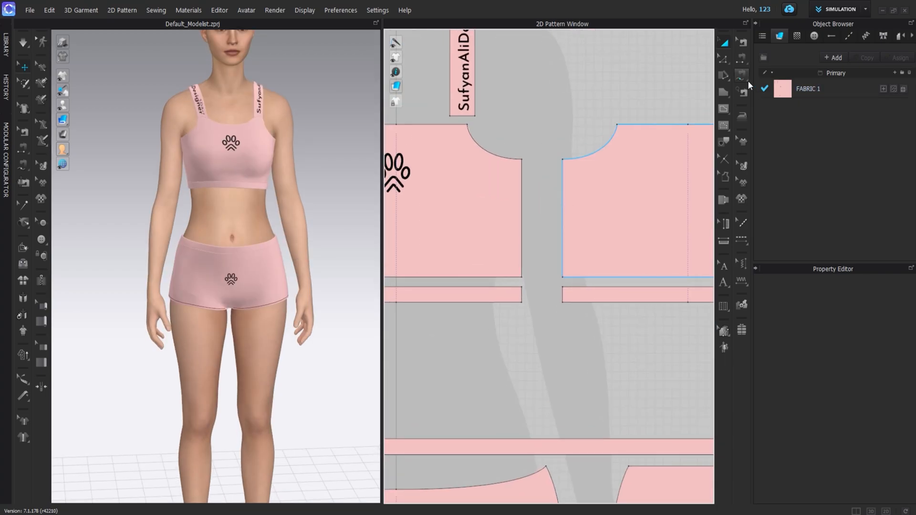
left_click(741, 223)
left_click(742, 240)
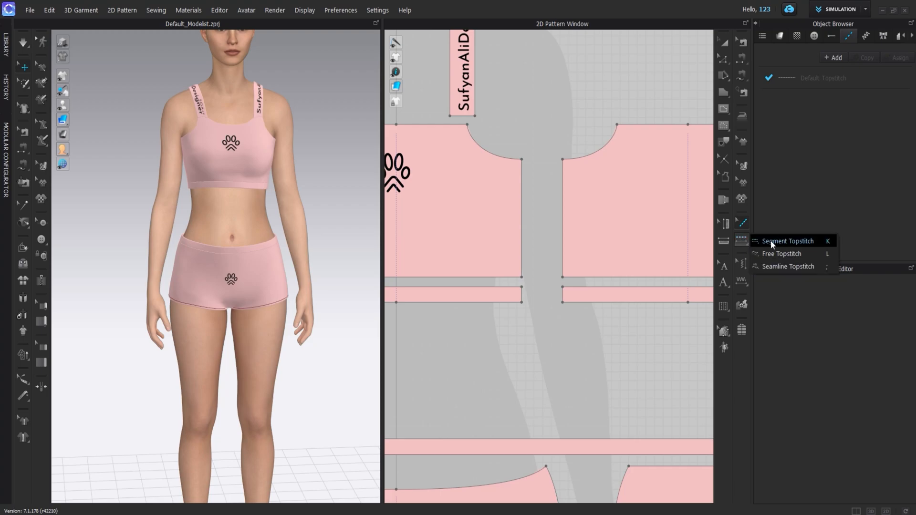
left_click(770, 253)
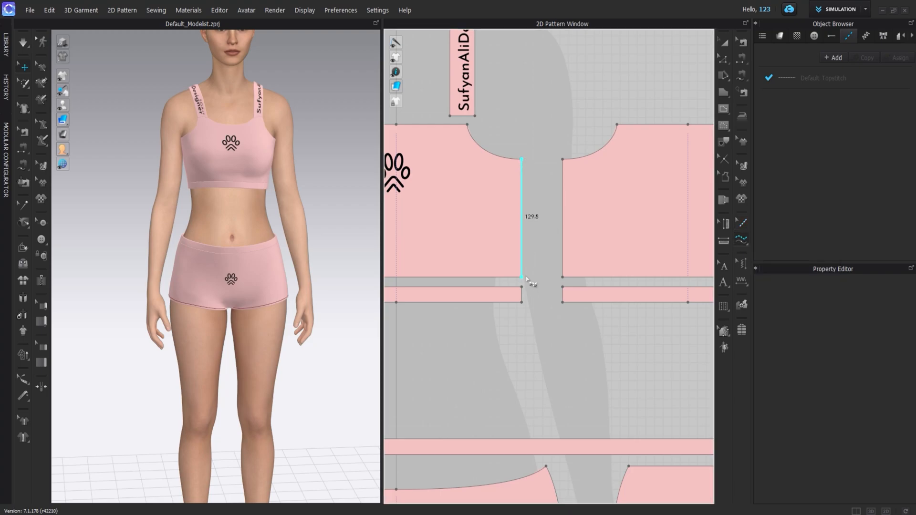
left_click(563, 160)
left_click(562, 161)
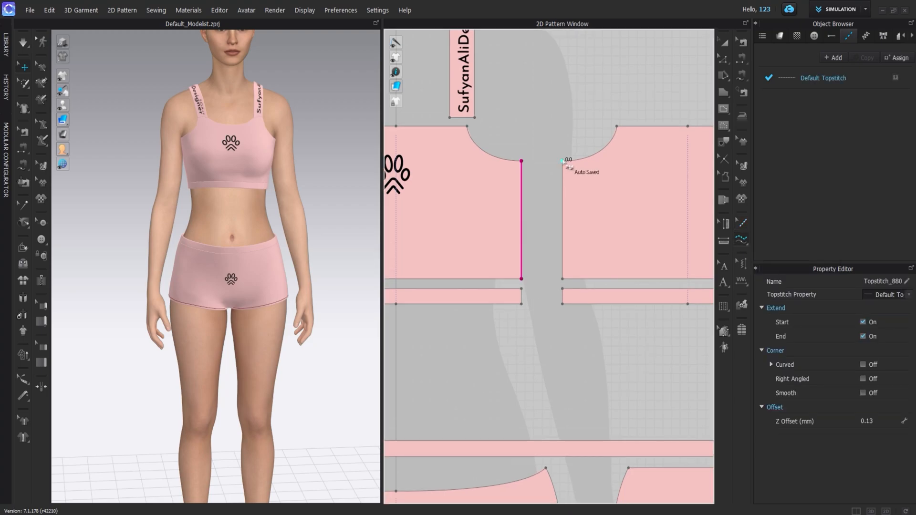
left_click(563, 279)
left_click(563, 161)
left_click(514, 158)
scroll(514, 143, "down", 2)
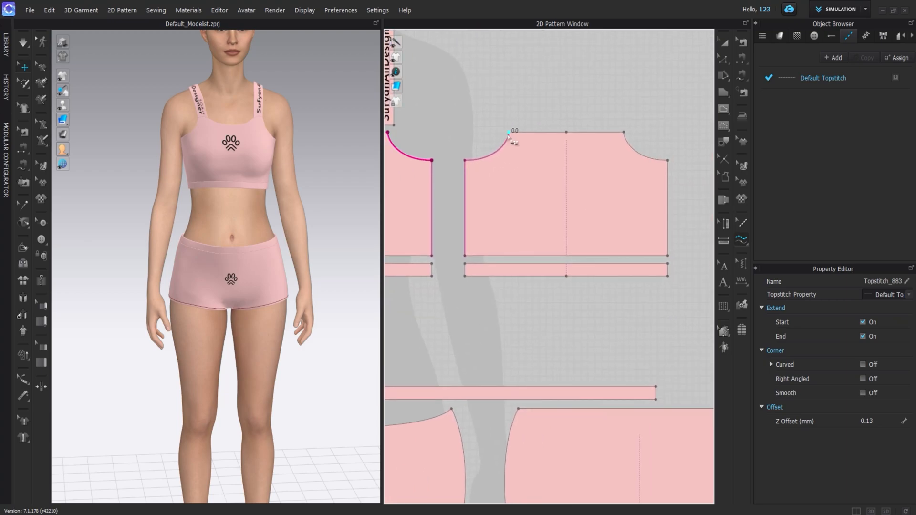
Topstitch the remaining edges of the crop top's back piece and all edges of its hem band.
left_click(623, 132)
left_click(668, 161)
left_click(674, 256)
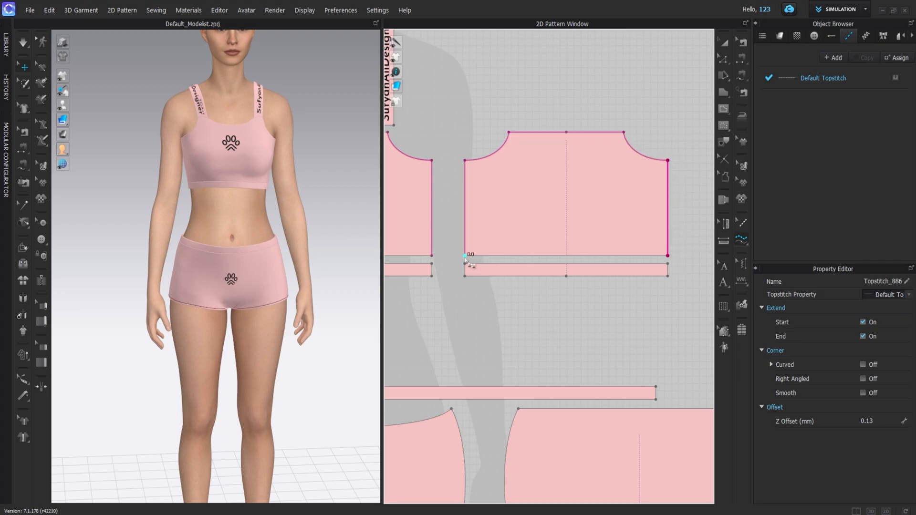
left_click(665, 256)
left_click(469, 276)
left_click(465, 267)
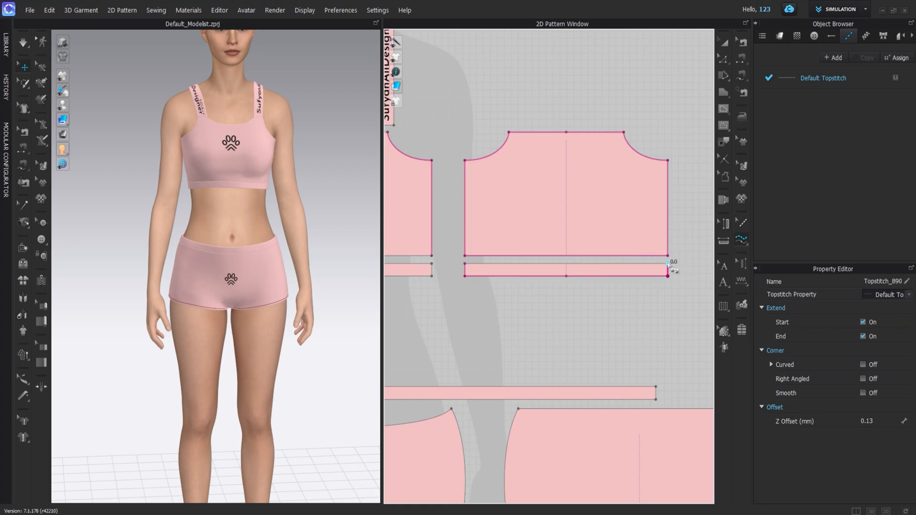
Topstitch the edges of the crop top's front hem band and the front piece's lower and left side edges.
middle_click_drag(445, 205, 594, 154)
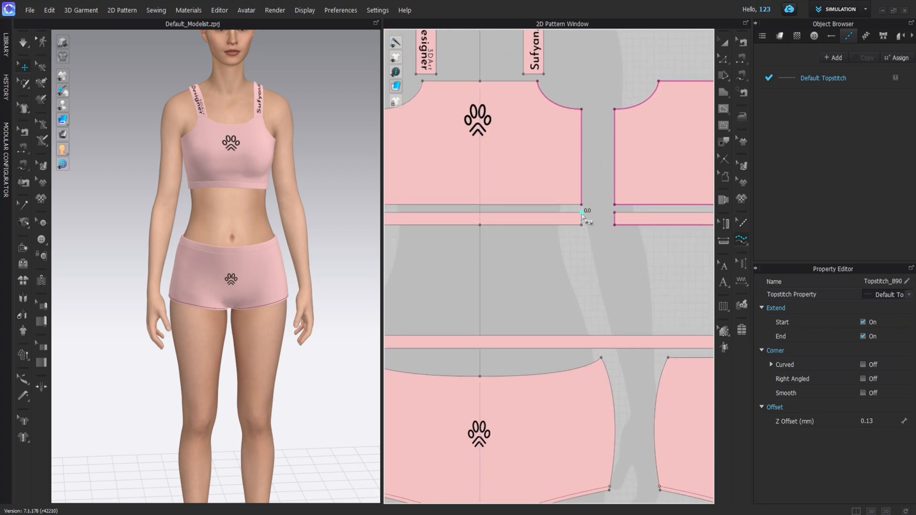
middle_click_drag(712, 223, 685, 203)
left_click(588, 210)
middle_click_drag(532, 215, 726, 214)
middle_click_drag(486, 203, 414, 207)
left_click(624, 211)
left_click(427, 210)
left_click(422, 110)
left_click(427, 191)
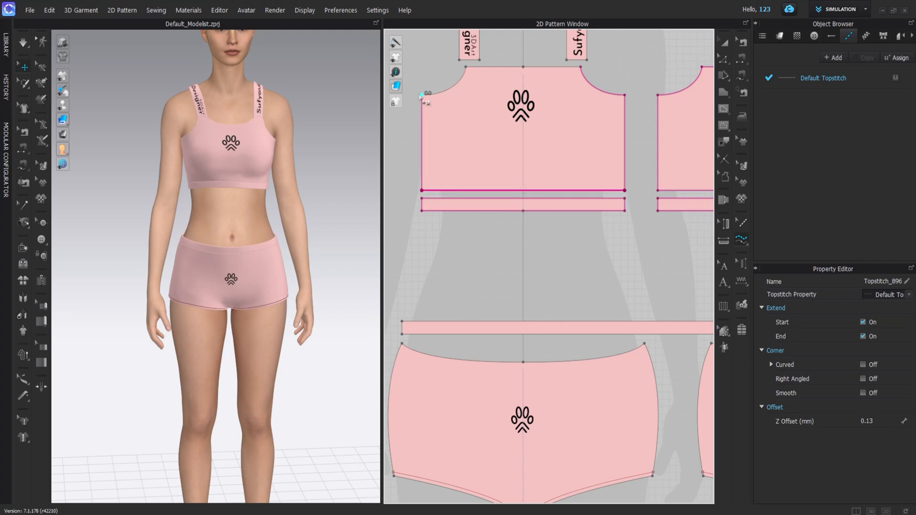
Topstitch the crop top front's left armhole and neckline and all edges of both shoulder straps.
left_click(465, 77)
left_click(472, 66)
left_click(469, 59)
left_click(587, 60)
middle_click_drag(587, 63, 562, 234)
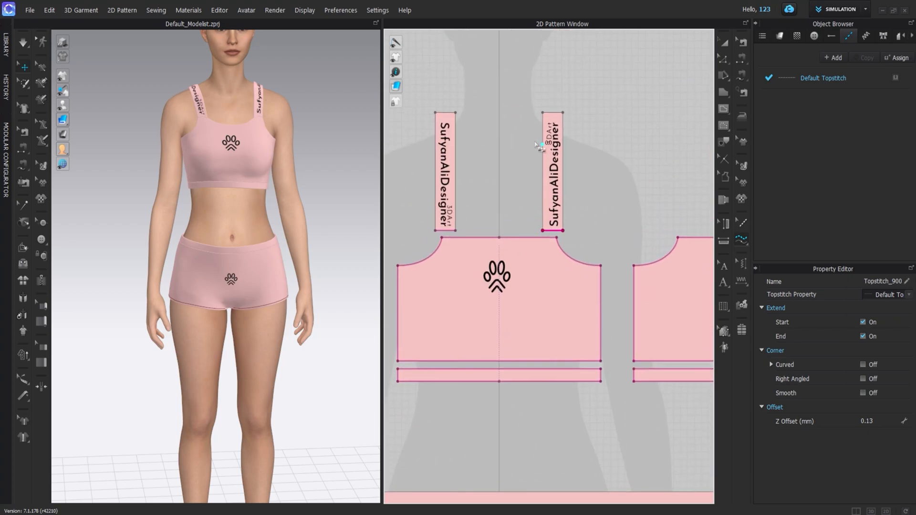
left_click(546, 198)
left_click(567, 228)
left_click(563, 116)
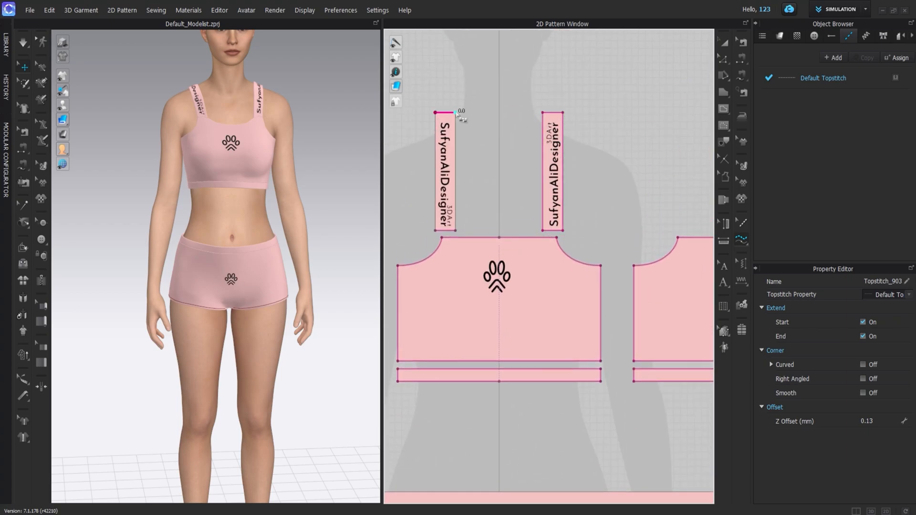
left_click(456, 169)
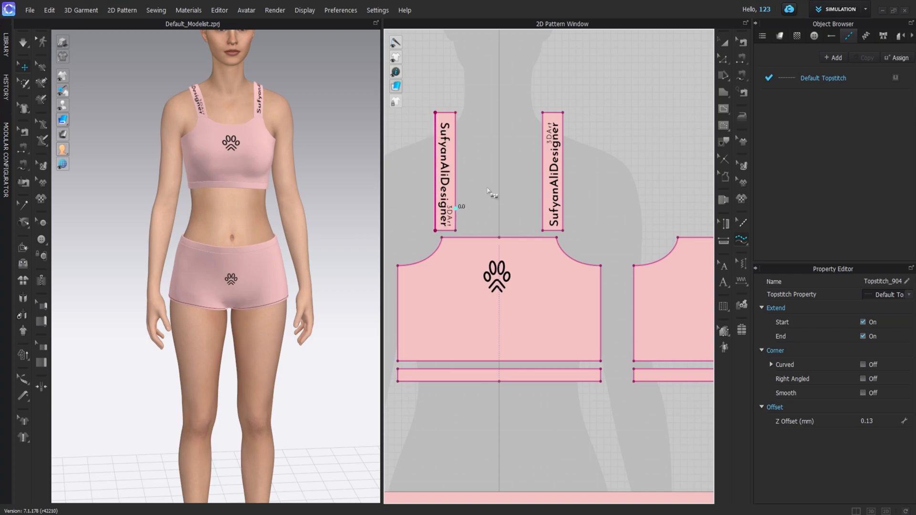
Topstitch all edges of the briefs' waistband and the waist edges of the front and back briefs pieces.
scroll(467, 204, "down", 4)
left_click(404, 200)
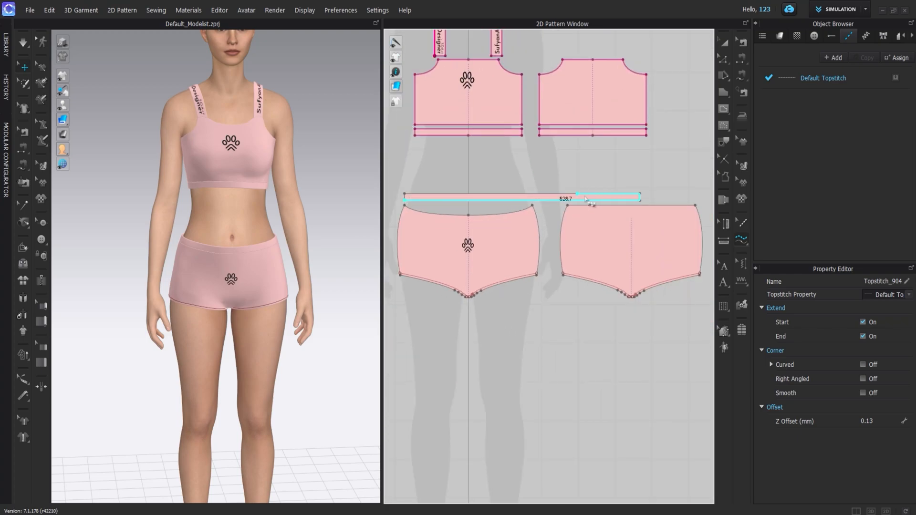
left_click(640, 201)
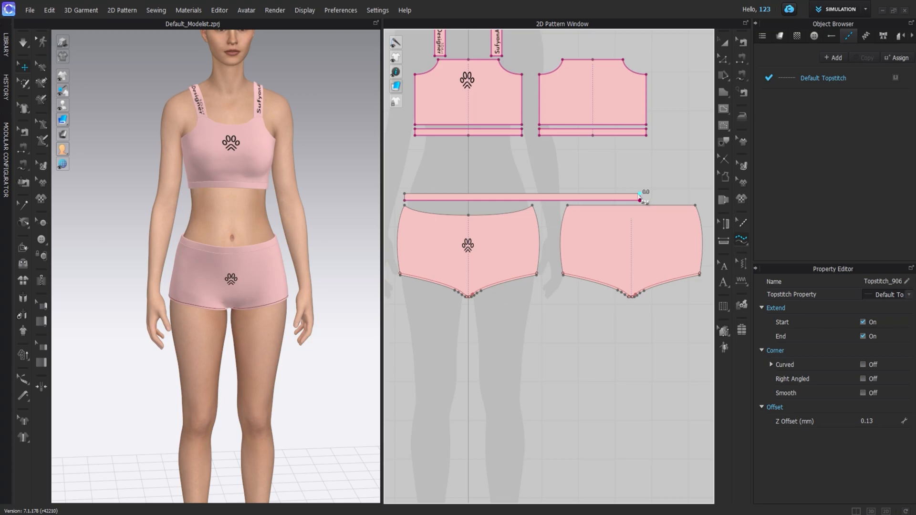
left_click(405, 200)
left_click(404, 205)
left_click(533, 206)
left_click(566, 206)
left_click(695, 206)
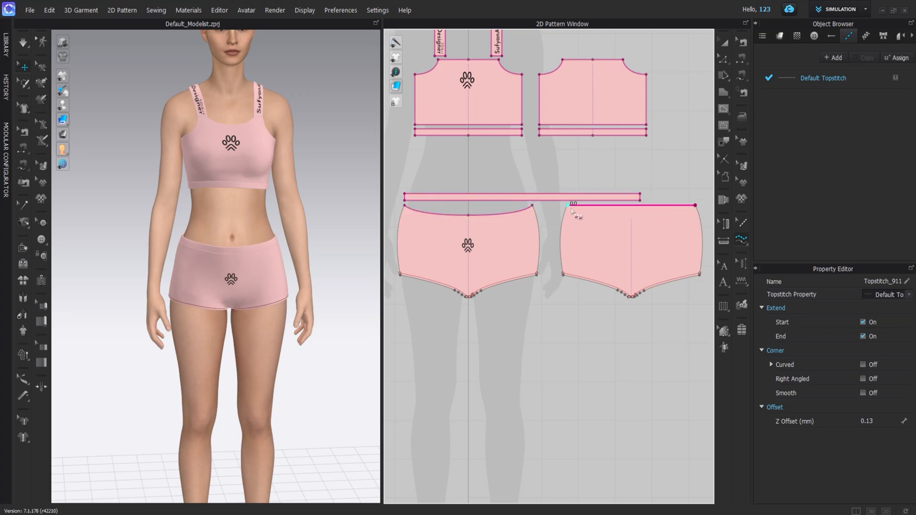
Topstitch the back briefs' left side edge, leg-opening edges and left inner hem line.
left_click(563, 274)
middle_click_drag(641, 281, 566, 248)
left_click(625, 242)
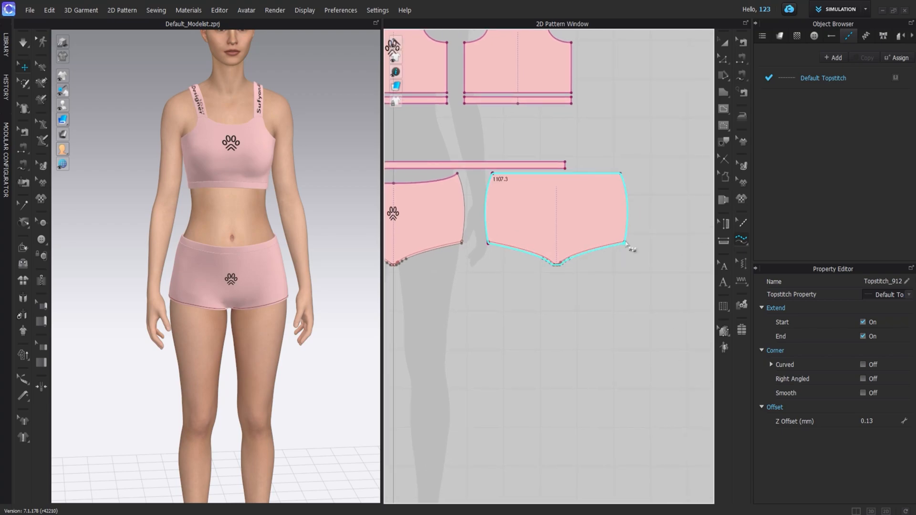
scroll(567, 275, "up", 5)
left_click(525, 252)
middle_click_drag(455, 236, 619, 307)
middle_click_drag(499, 255, 439, 171)
left_click(505, 217)
middle_click_drag(639, 207, 542, 184)
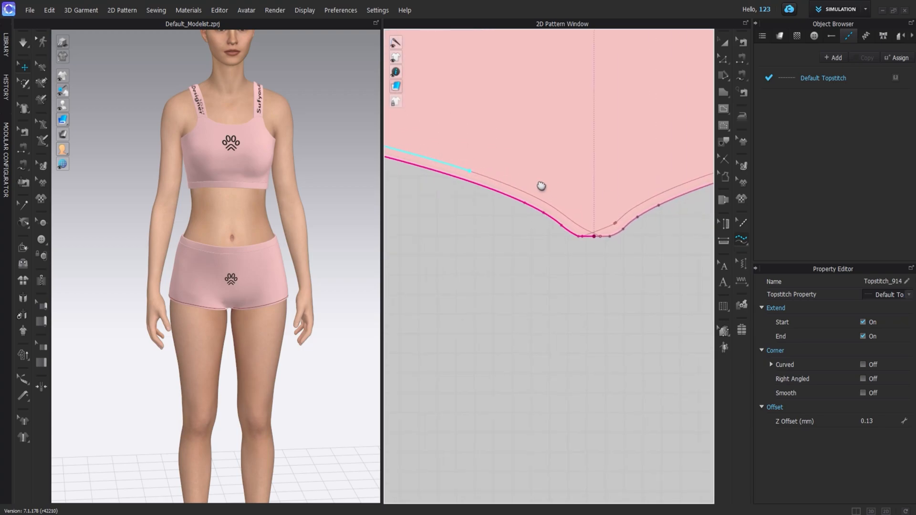
left_click(593, 233)
Topstitch the right inner hem line and right side edge of the back briefs piece.
scroll(593, 234, "down", 3)
middle_click_drag(593, 234, 441, 236)
scroll(637, 187, "up", 3)
middle_click_drag(557, 206, 699, 165)
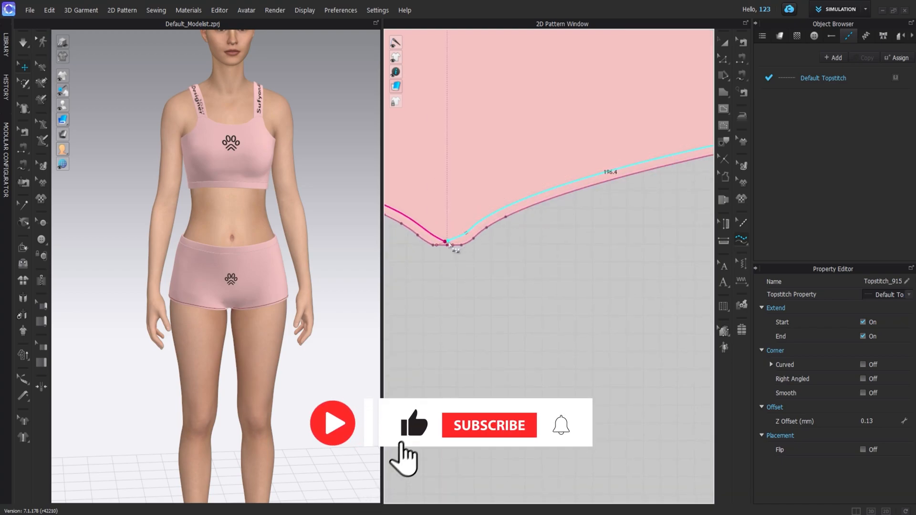
left_click(450, 244)
scroll(494, 212, "down", 4)
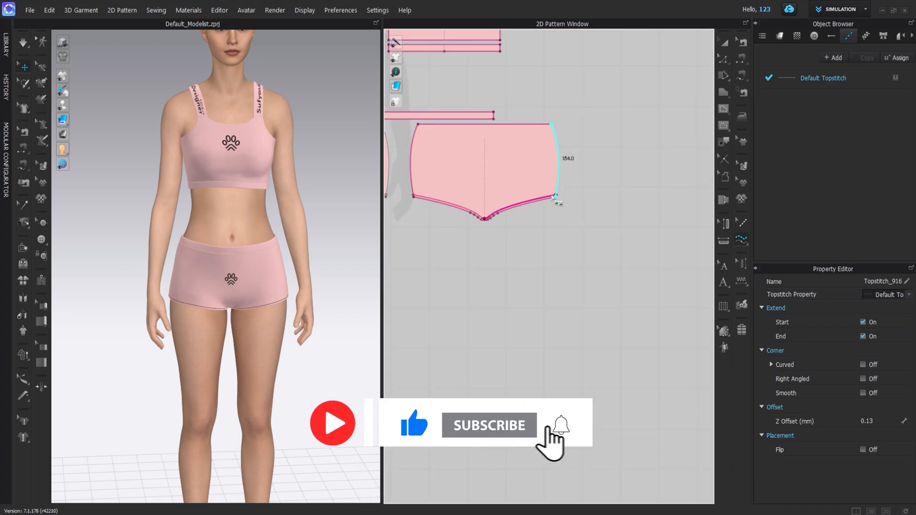
left_click(553, 195)
Topstitch the front briefs' right side edge and the outer leg-opening edges on both halves.
scroll(527, 248, "up", 3)
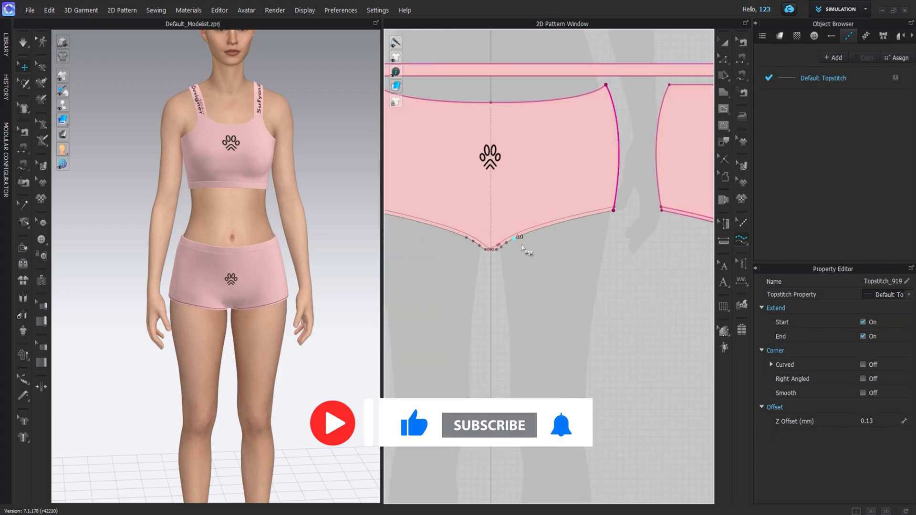
scroll(493, 255, "up", 3)
left_click(484, 253)
middle_click_drag(550, 227, 382, 238)
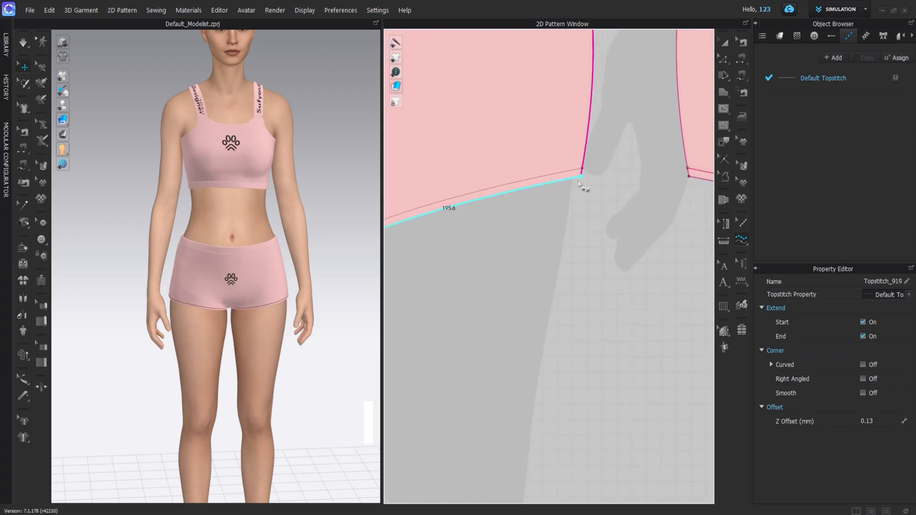
left_click(583, 183)
middle_click_drag(466, 244, 733, 219)
left_click(581, 238)
middle_click_drag(519, 214, 631, 276)
left_click(422, 215)
Topstitch the left side edge and left inner hem line of the front briefs piece.
middle_click_drag(421, 186, 441, 283)
middle_click_drag(449, 66, 457, 108)
left_click(459, 61)
left_click(439, 348)
scroll(513, 298, "down", 2)
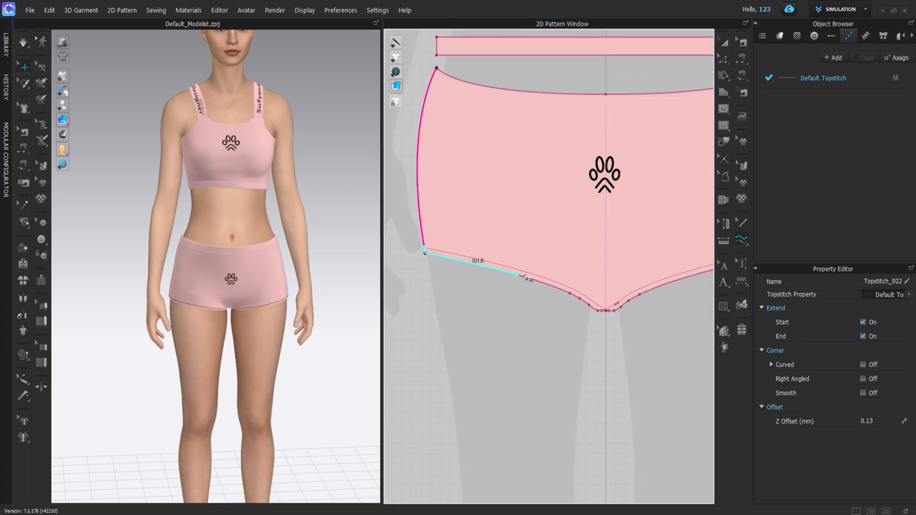
left_click(605, 310)
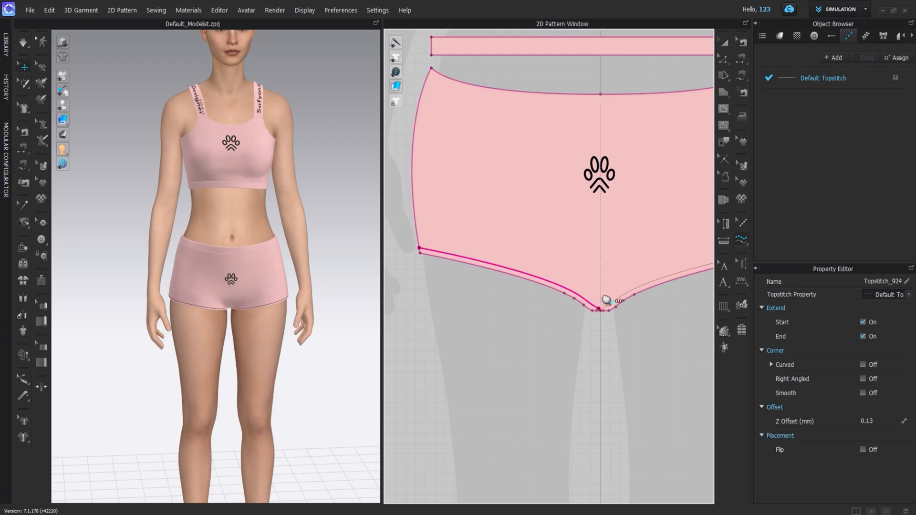
Topstitch the right inner hem line of the front briefs and leave the topstitch tool.
middle_click_drag(610, 303, 451, 283)
left_click(629, 228)
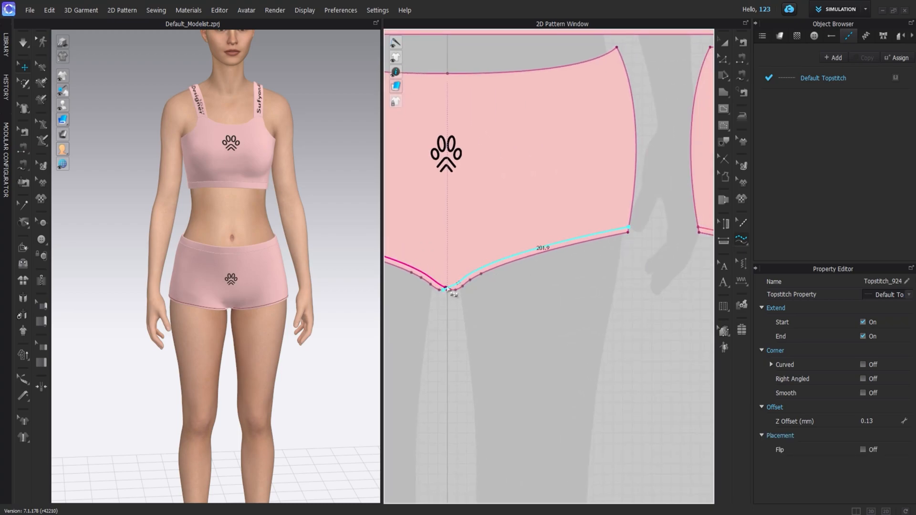
left_click(452, 289)
scroll(531, 228, "down", 3)
key("a")
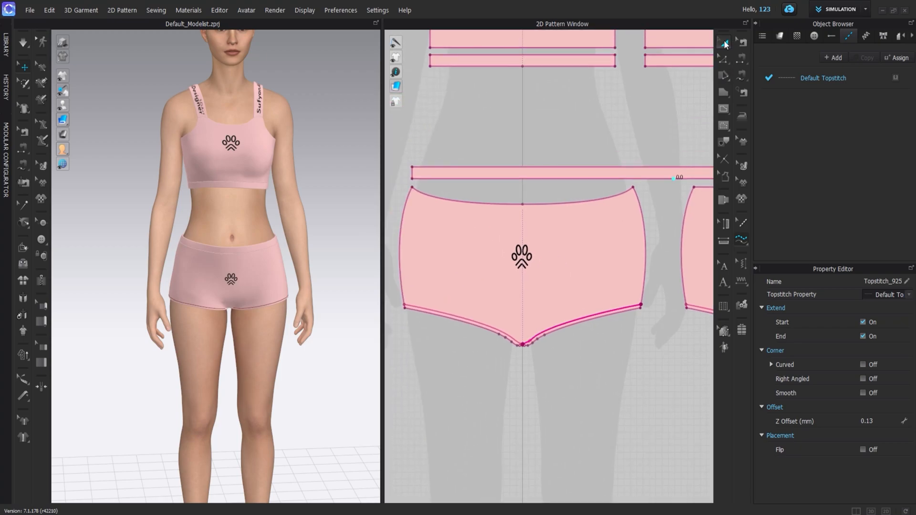
Load the Basic_Offset image as the texture of the Default Topstitch.
scroll(214, 220, "up", 4)
middle_click_drag(224, 145, 176, 163)
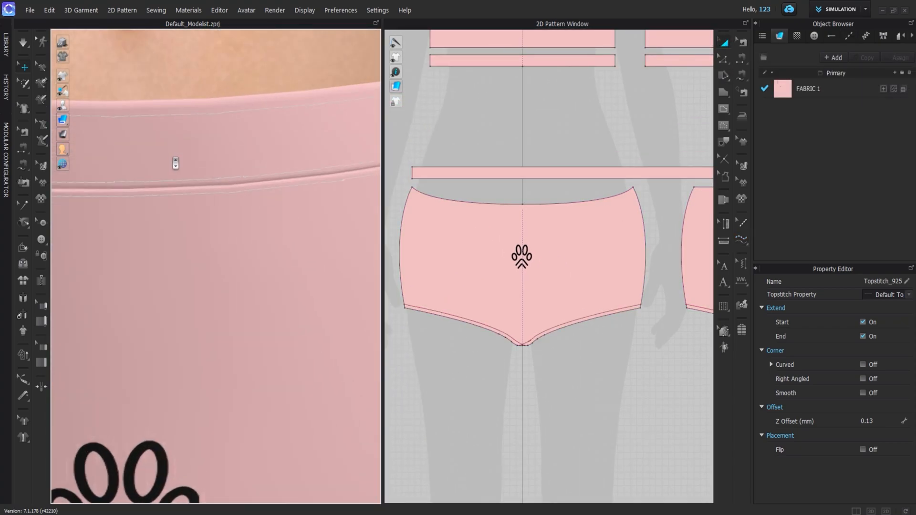
scroll(201, 149, "up", 3)
left_click(849, 35)
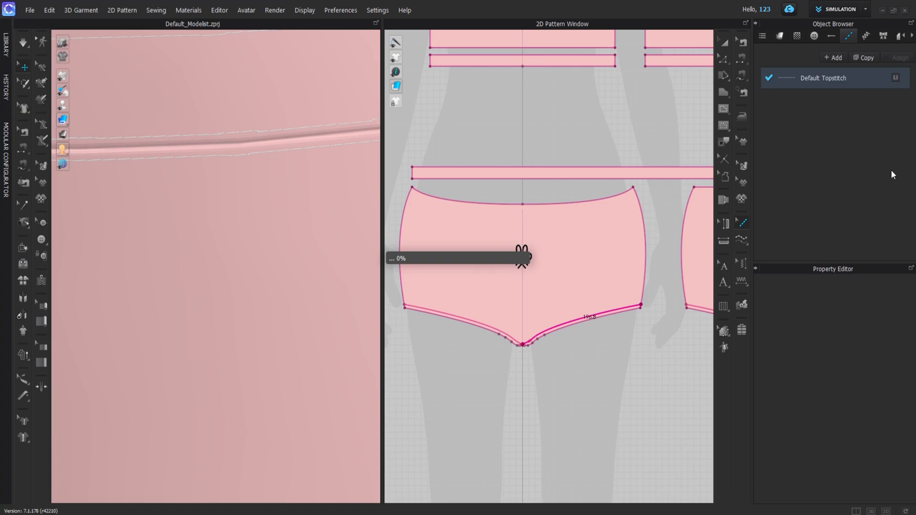
scroll(866, 431, "down", 10)
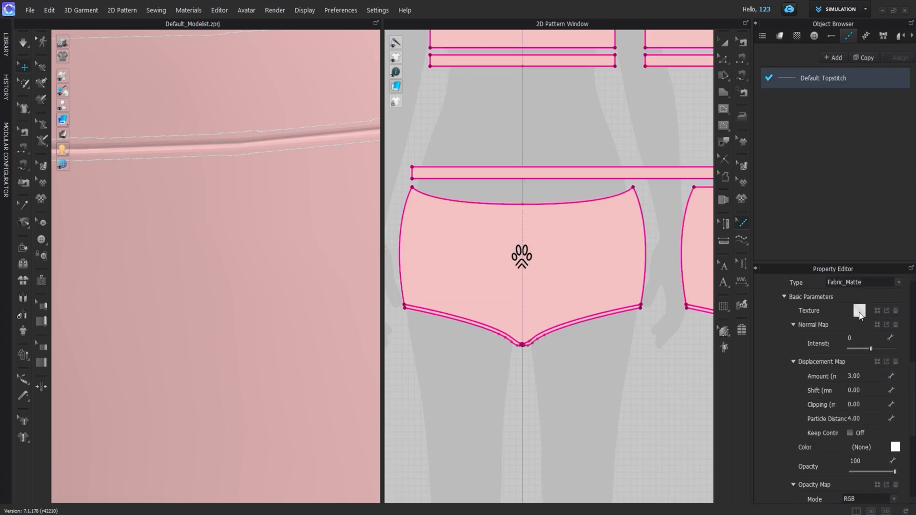
left_click(859, 312)
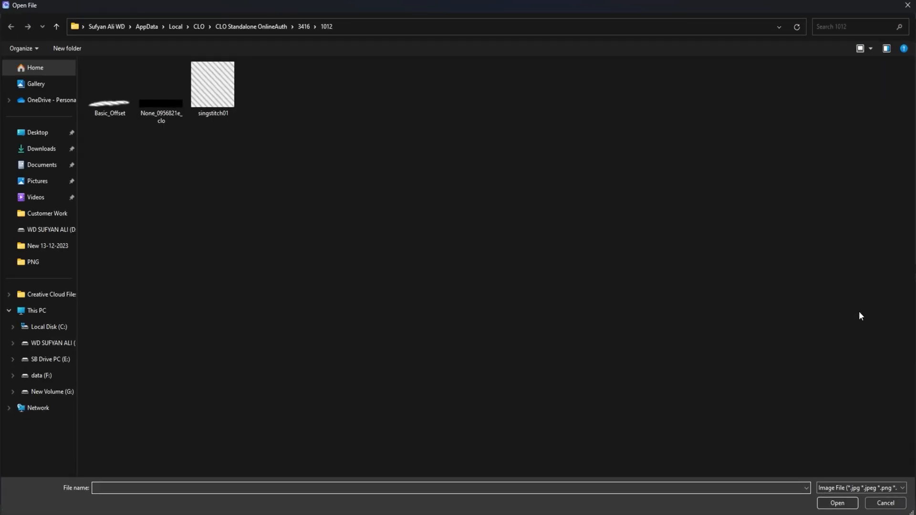
double_click(109, 103)
Set the Default Topstitch color to the garment's pink, D4A9AA, sampled from the 3D fabric.
left_click(895, 448)
left_click(415, 291)
left_click(212, 198)
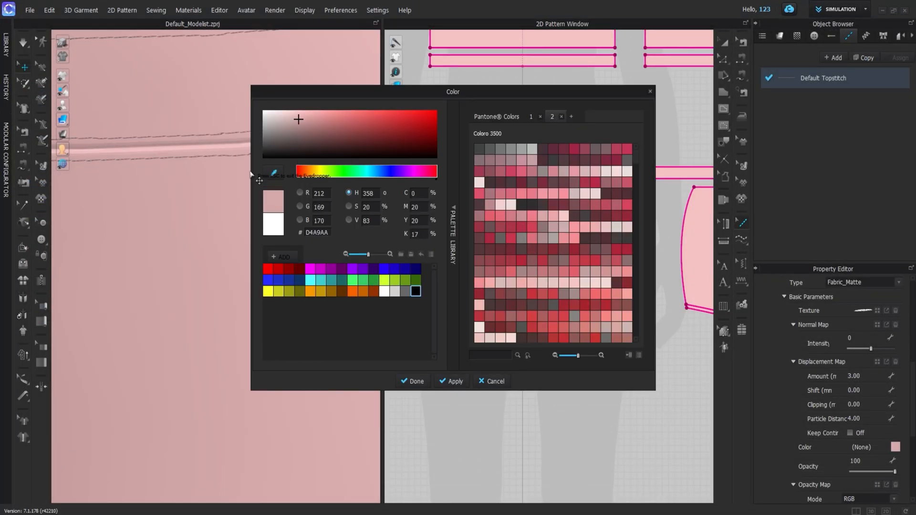
left_click(416, 381)
Examine the recolored topstitching on the garment from several sides, toggling the avatar's visibility.
scroll(235, 197, "down", 12)
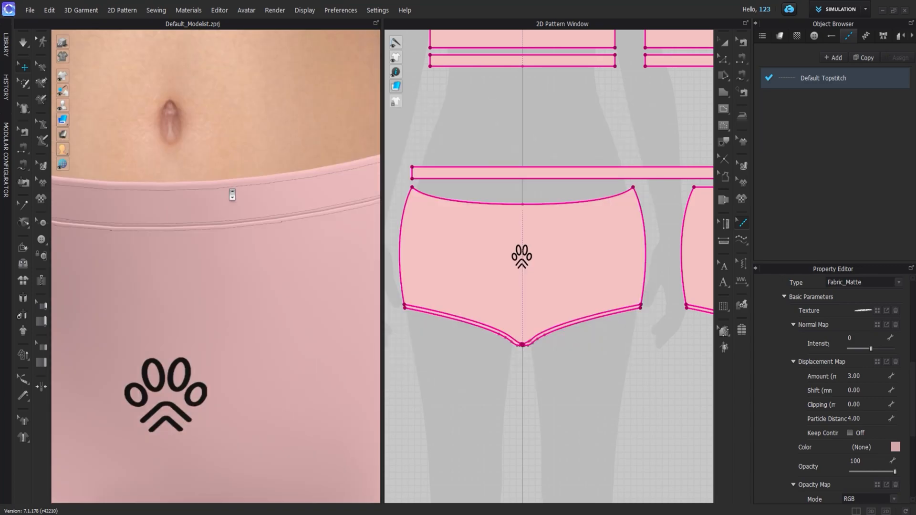
right_click_drag(235, 197, 331, 216)
key("shift+a")
right_click_drag(276, 229, 165, 221)
key("shift+a")
key("shift+a")
Run the simulation, pull lightly on the crop top near the armhole, and show the avatar again.
key("space")
left_click_drag(226, 171, 225, 174)
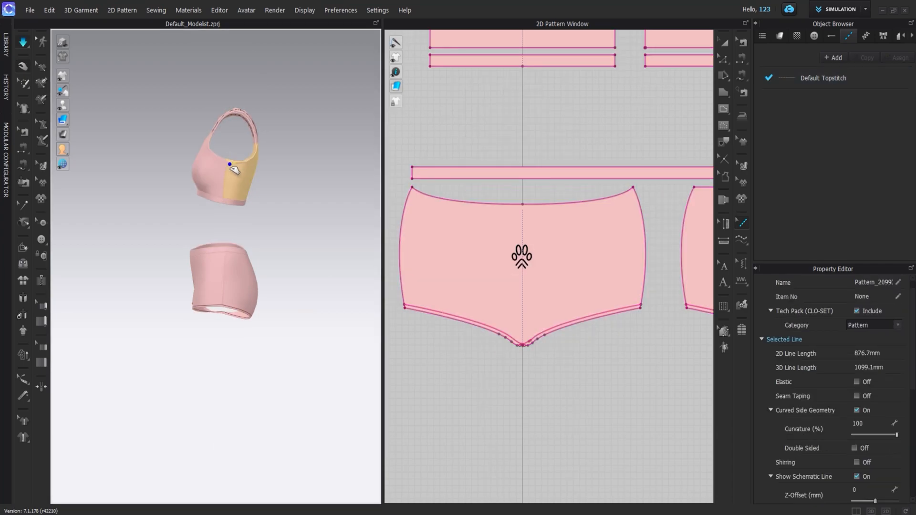
left_click(166, 245)
key("shift+a")
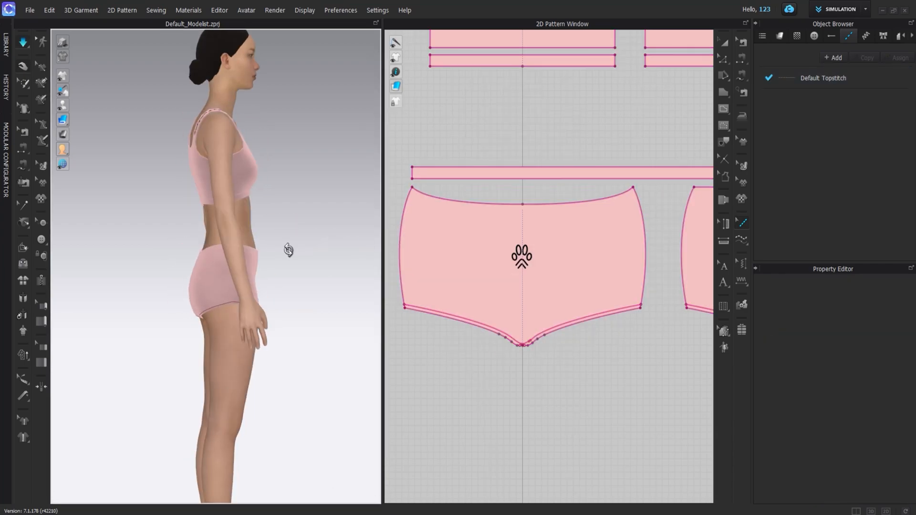